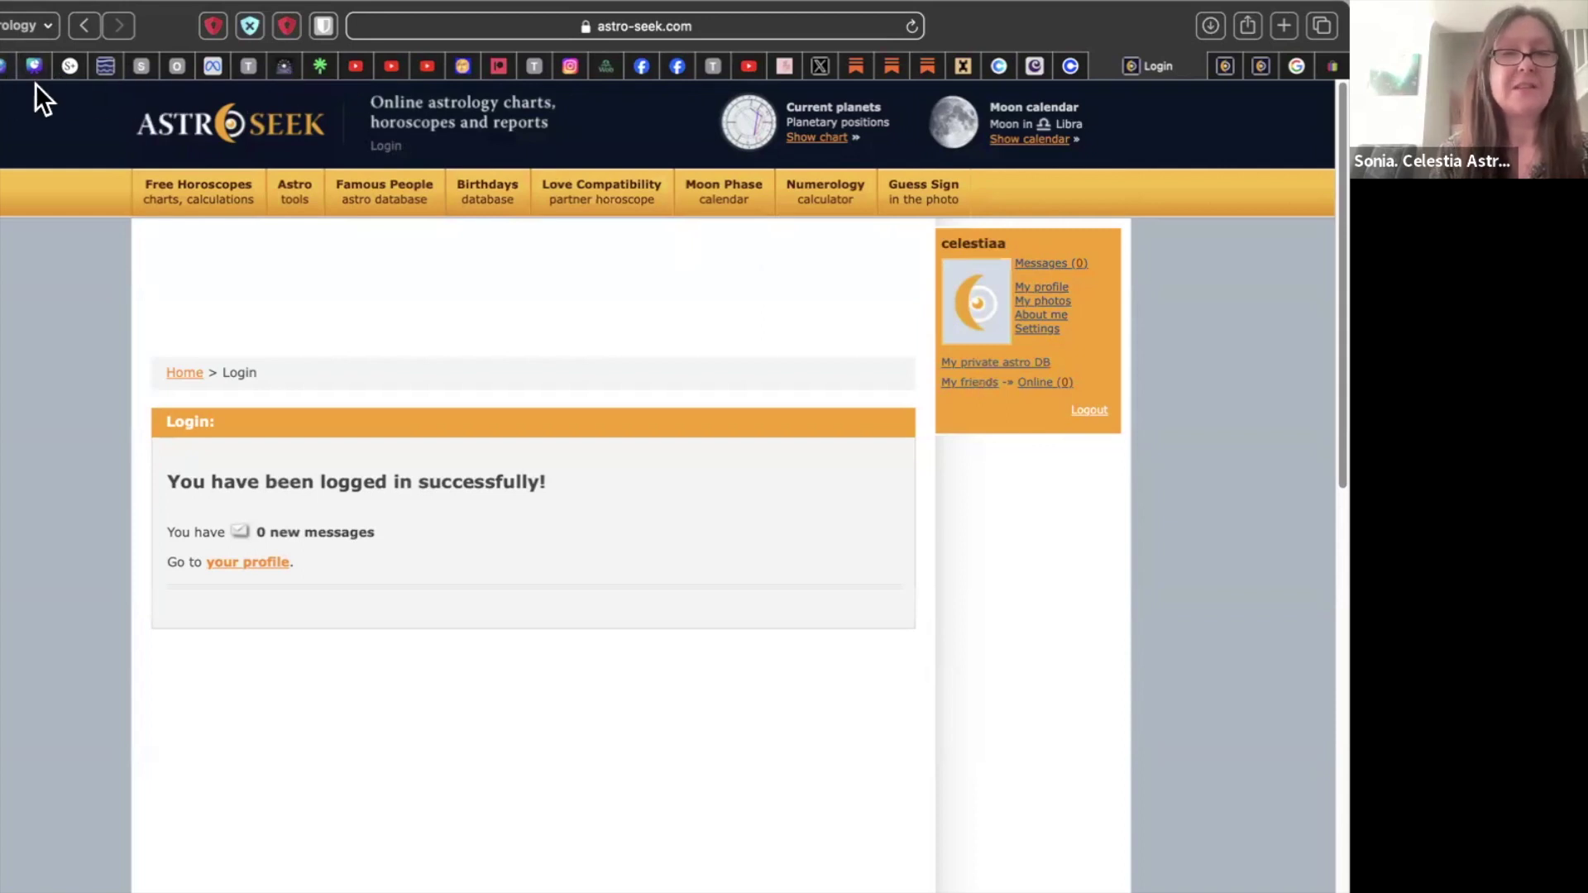
- Open the Birth Natal Chart Online Calculator from the free horoscopes section
{"action": "mouse_move", "coordinate": [222, 199]}
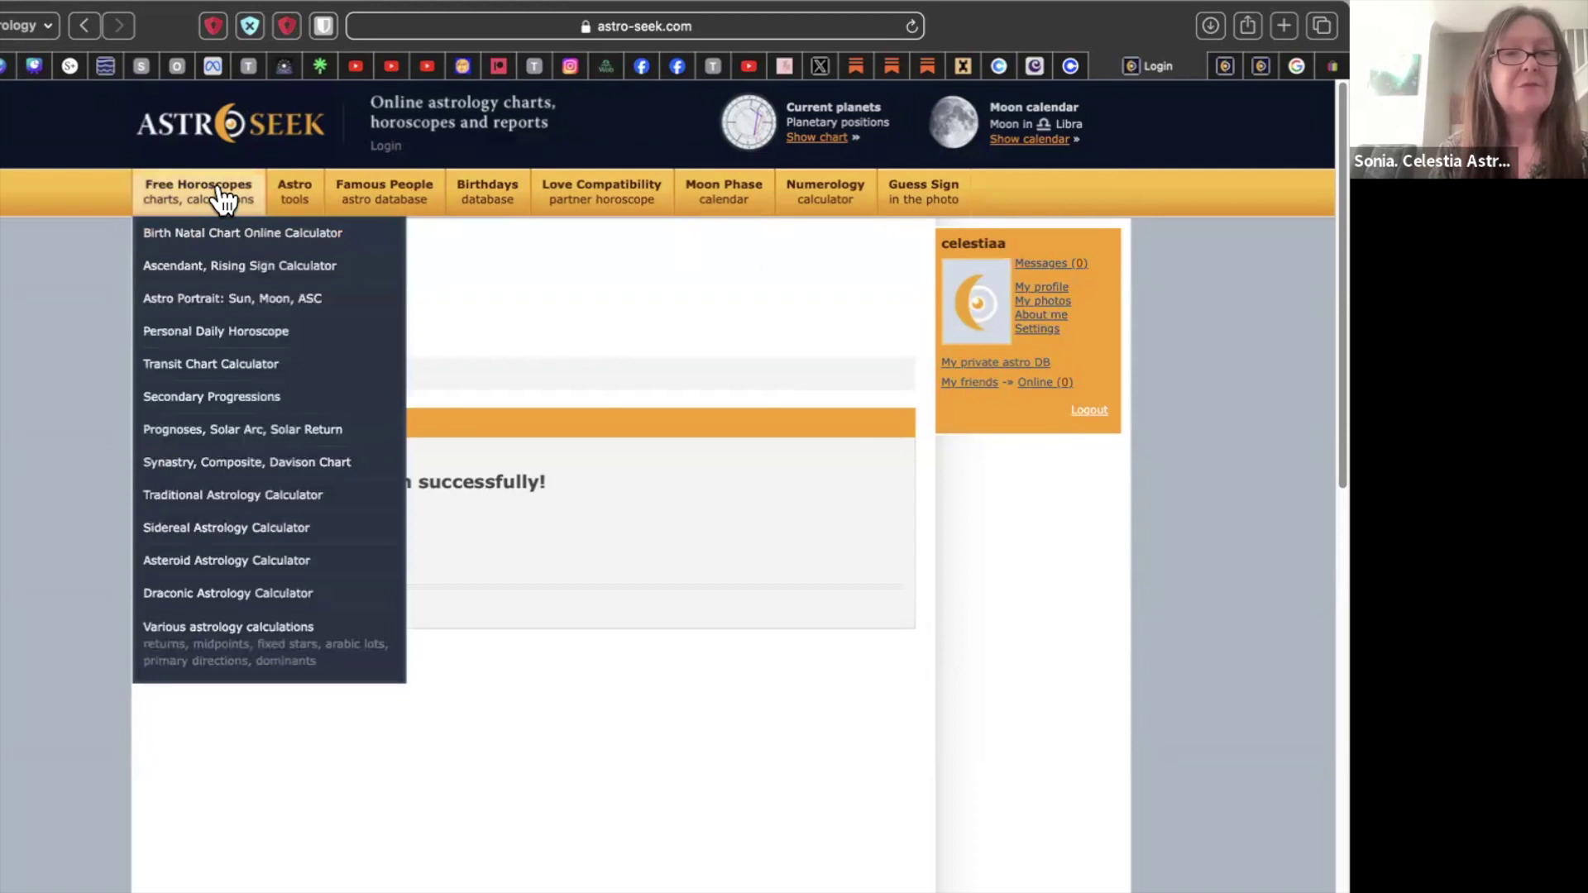
{"action": "left_click", "coordinate": [222, 198]}
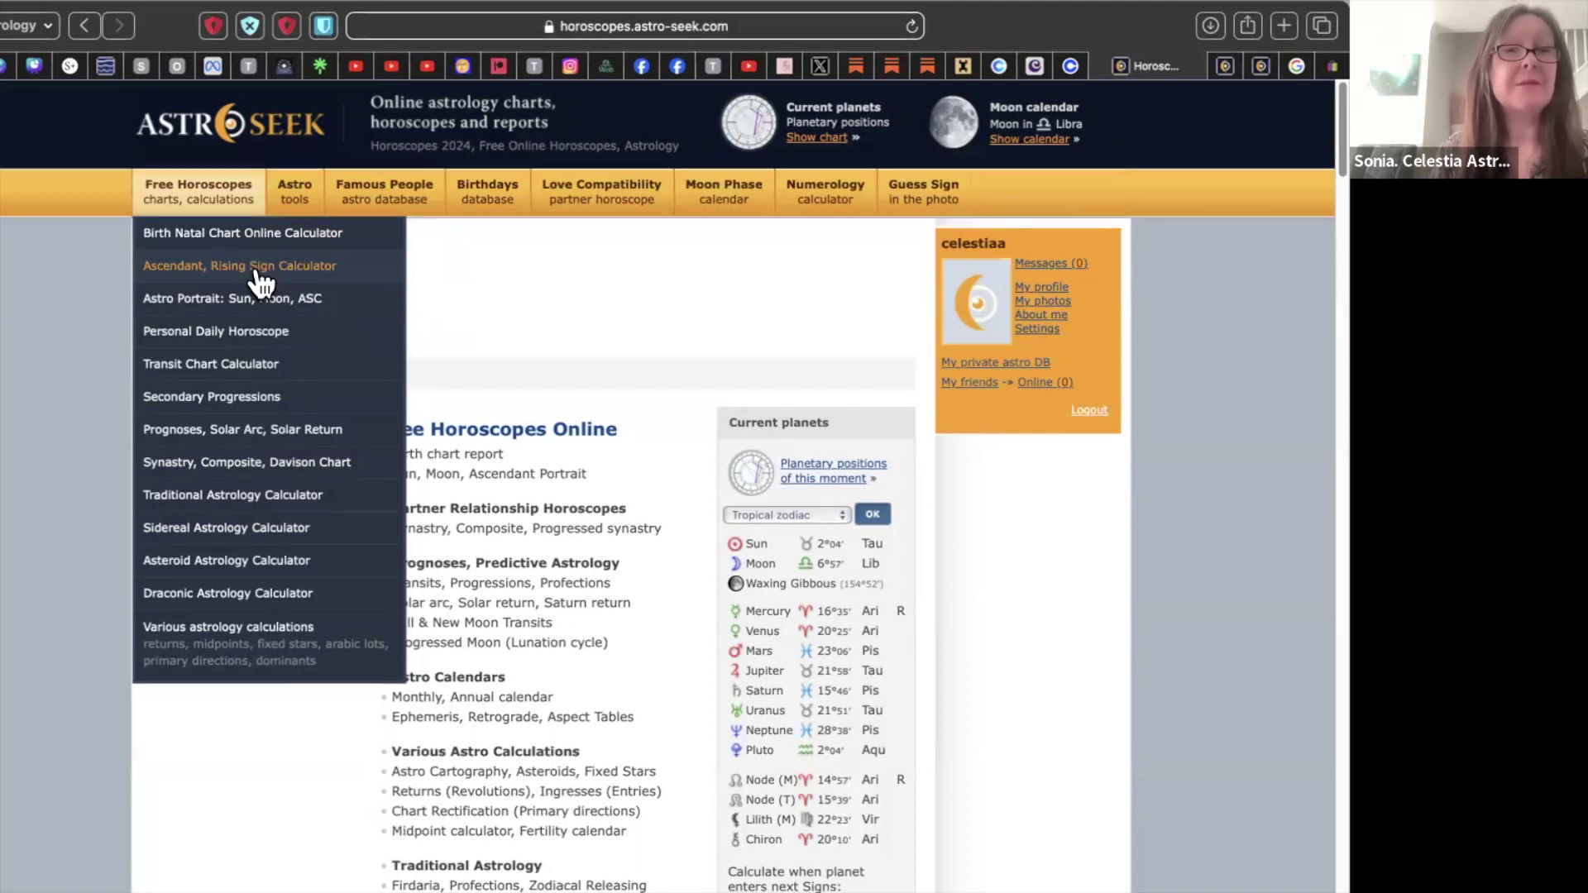
{"action": "left_click", "coordinate": [262, 243]}
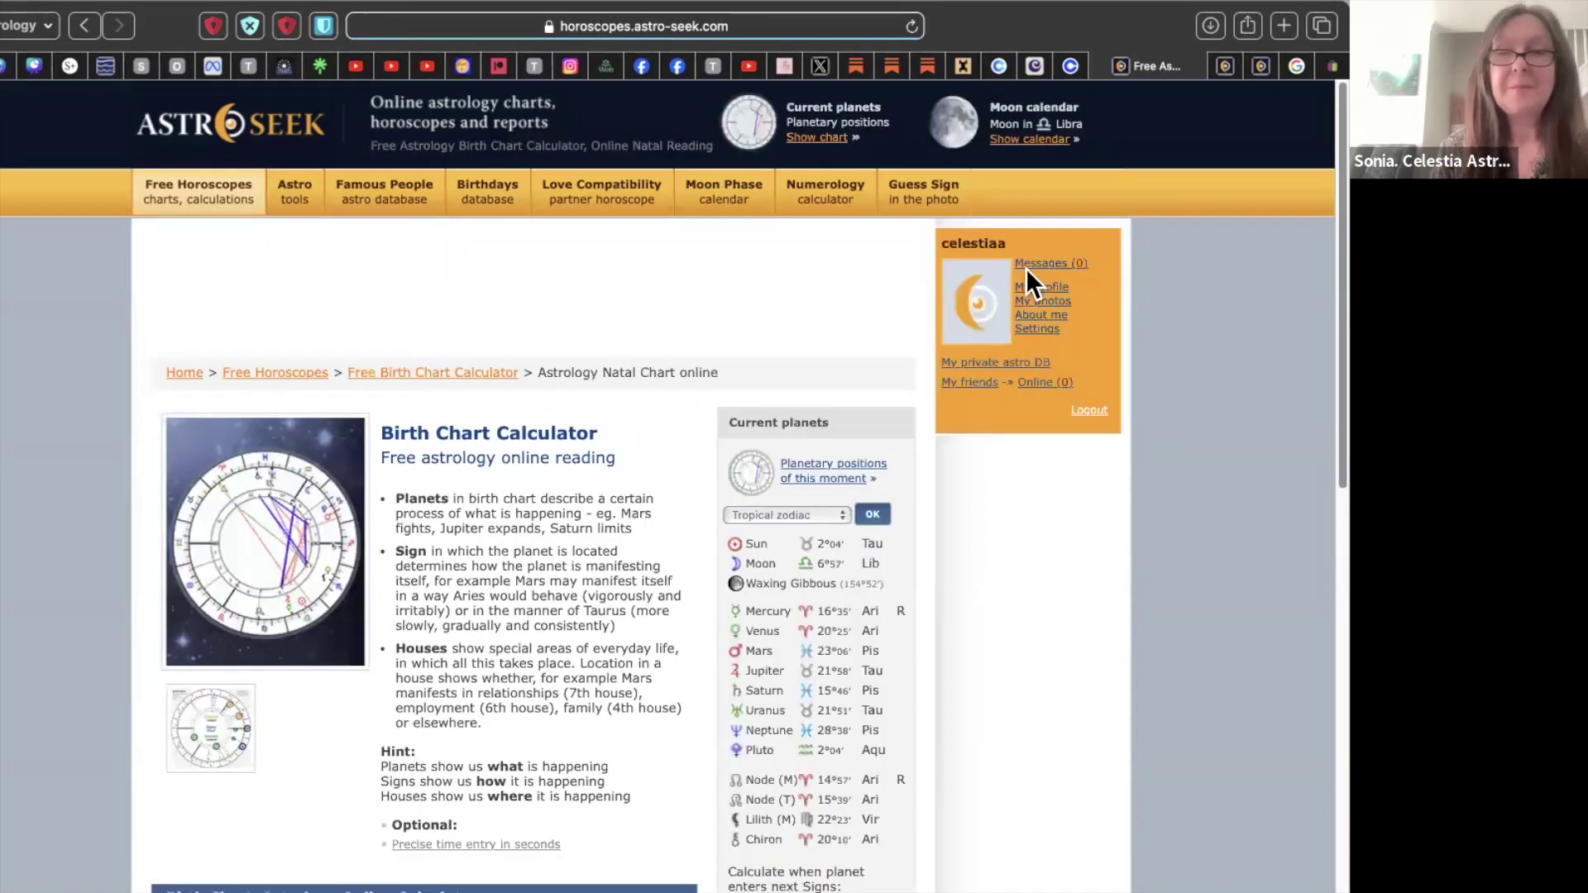
- Enter the day, month and year for the date of birth in the birth chart calculator
{"action": "left_click_drag", "start_coordinate": [1324, 155], "coordinate": [1323, 336]}
{"action": "scroll", "coordinate": [1323, 336], "scroll_direction": "down", "scroll_amount": 3}
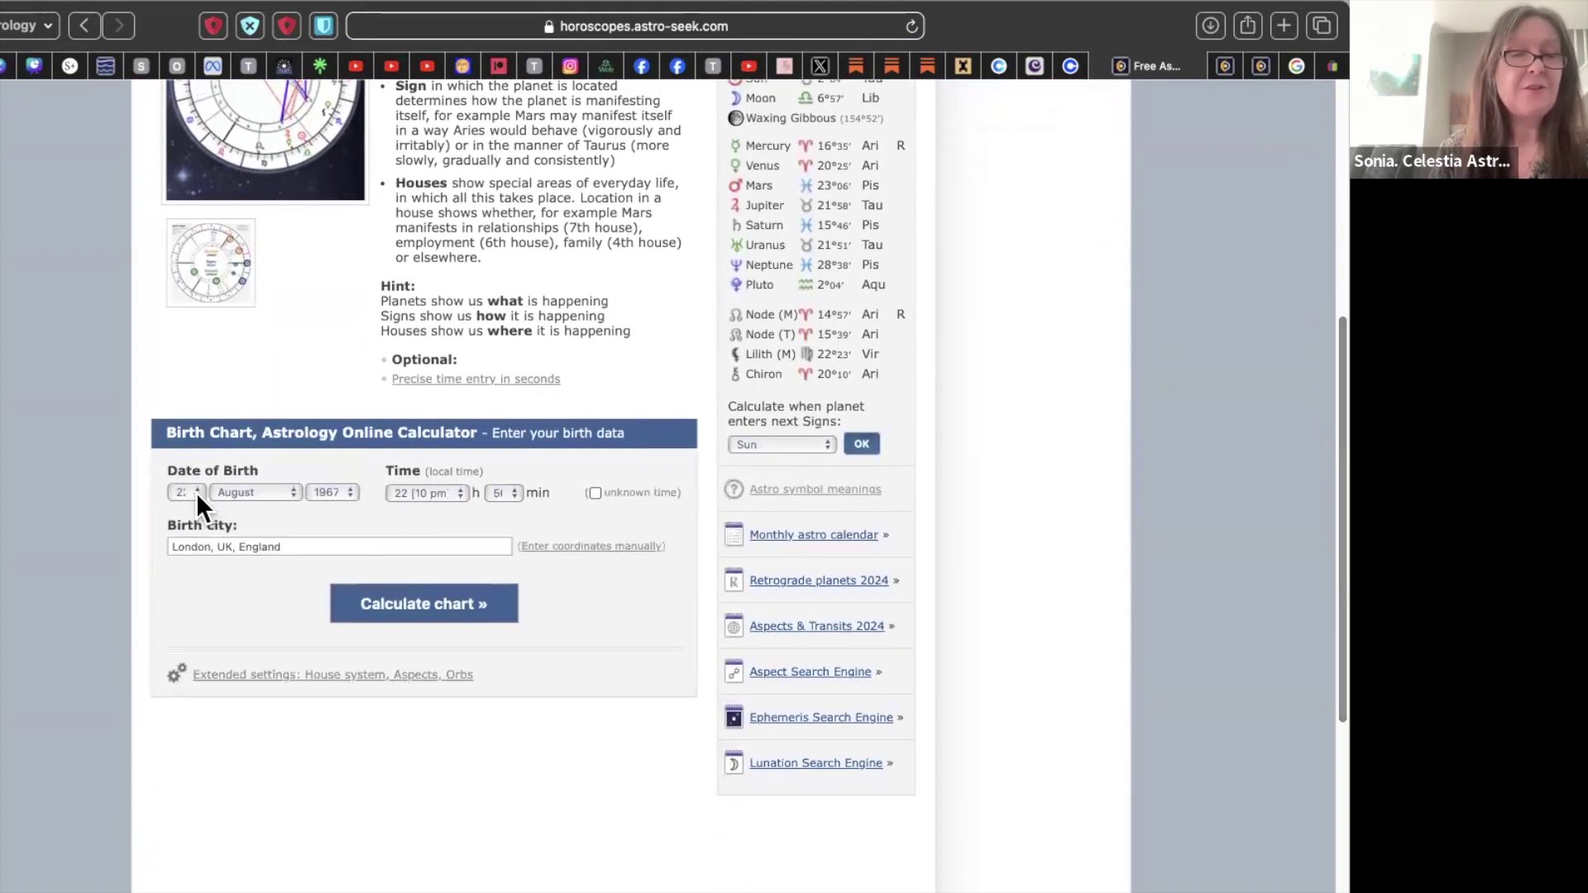
{"action": "left_click", "coordinate": [196, 492]}
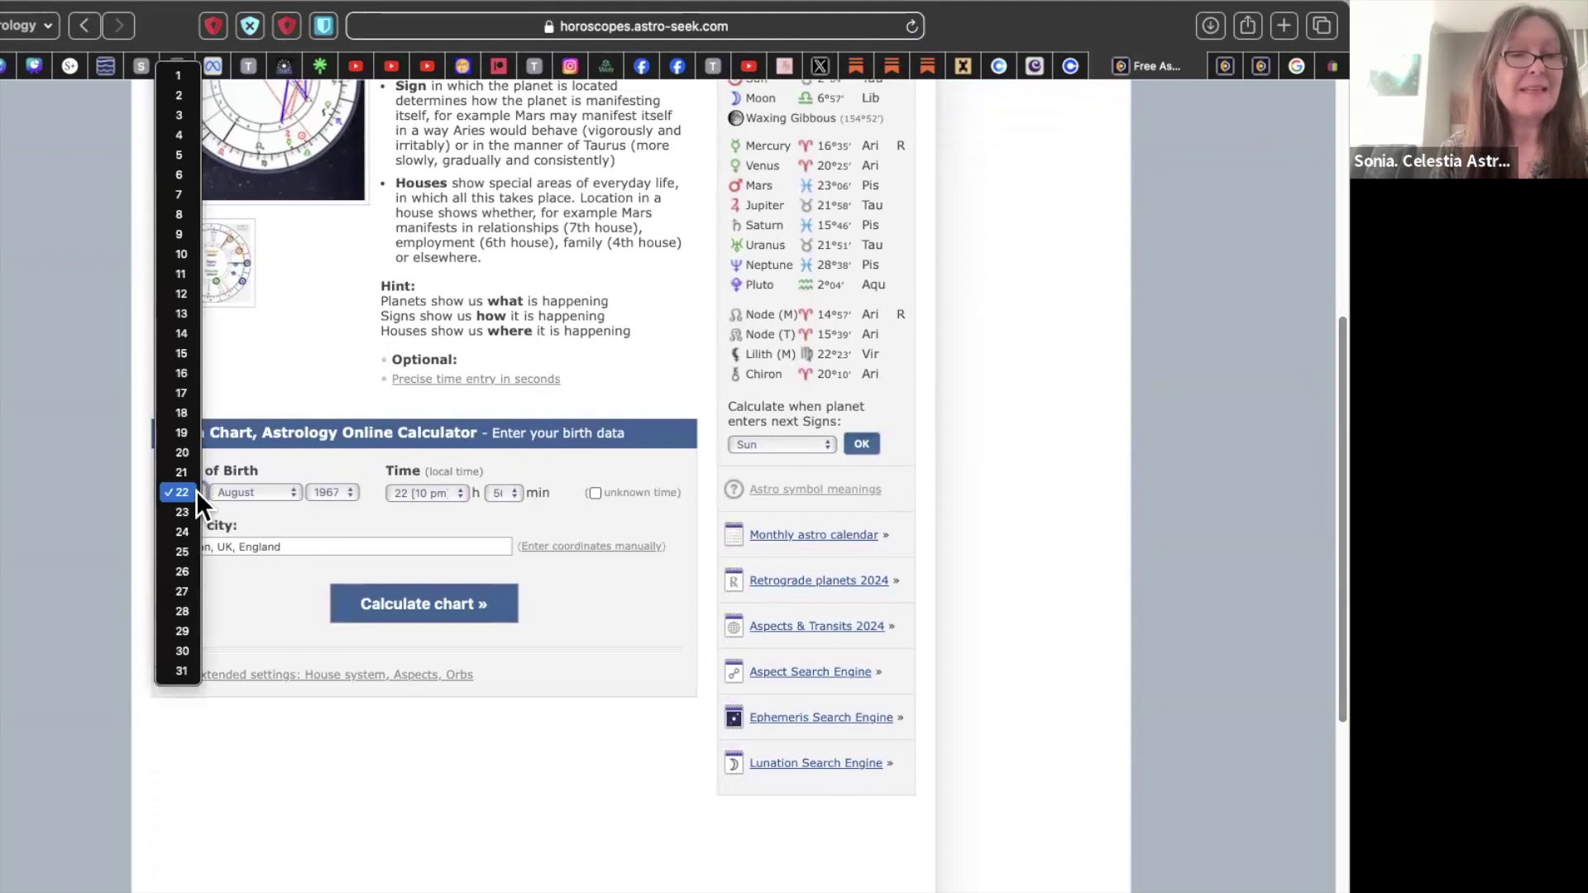
{"action": "left_click", "coordinate": [187, 476]}
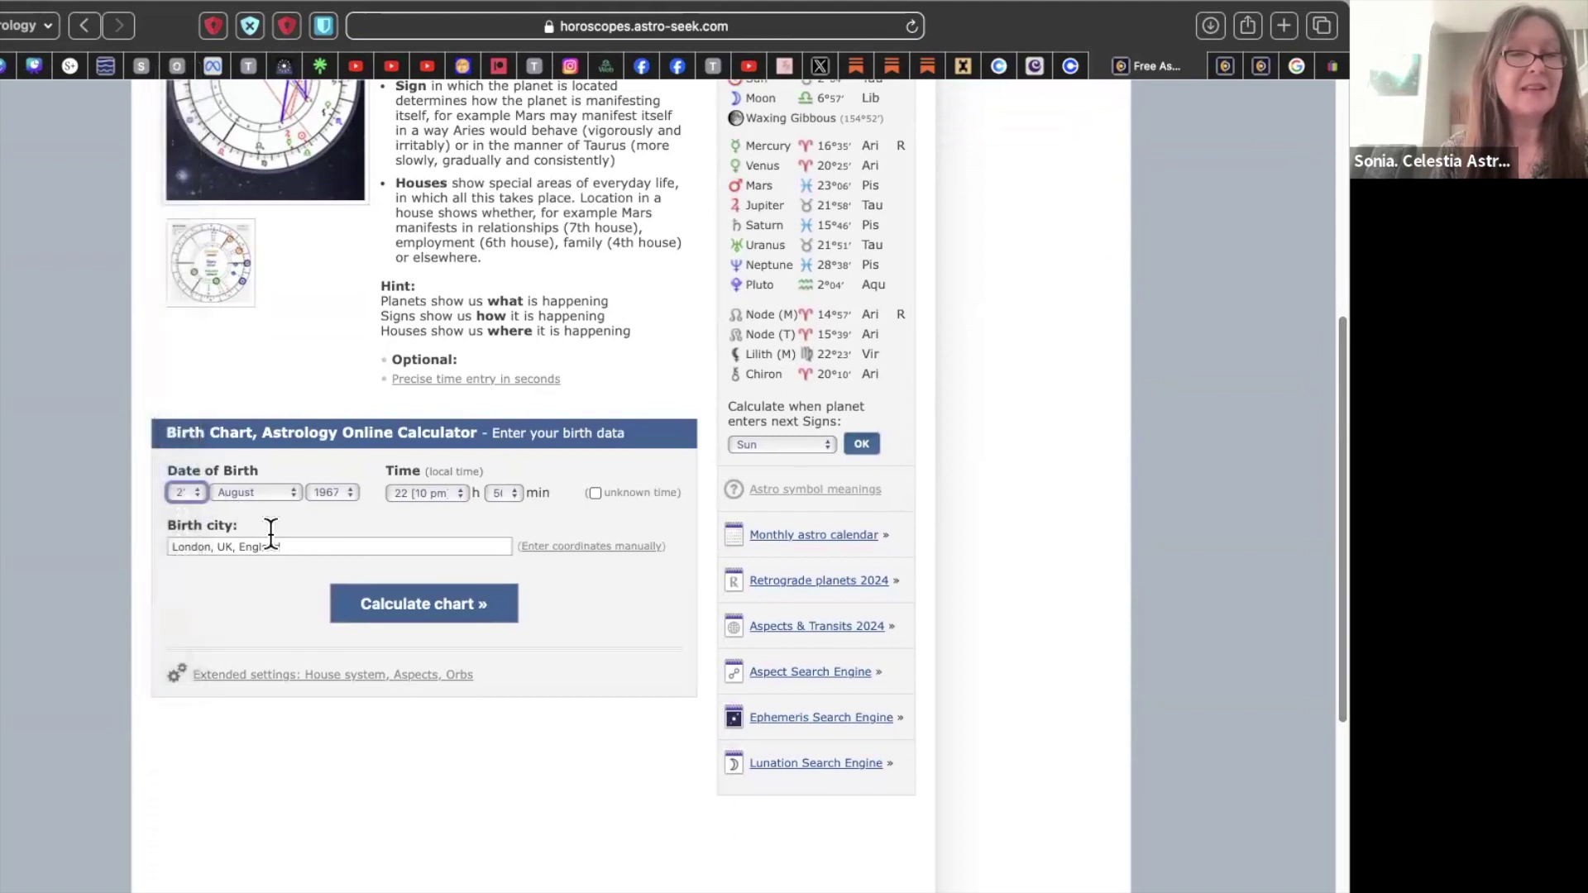
{"action": "left_click", "coordinate": [290, 490]}
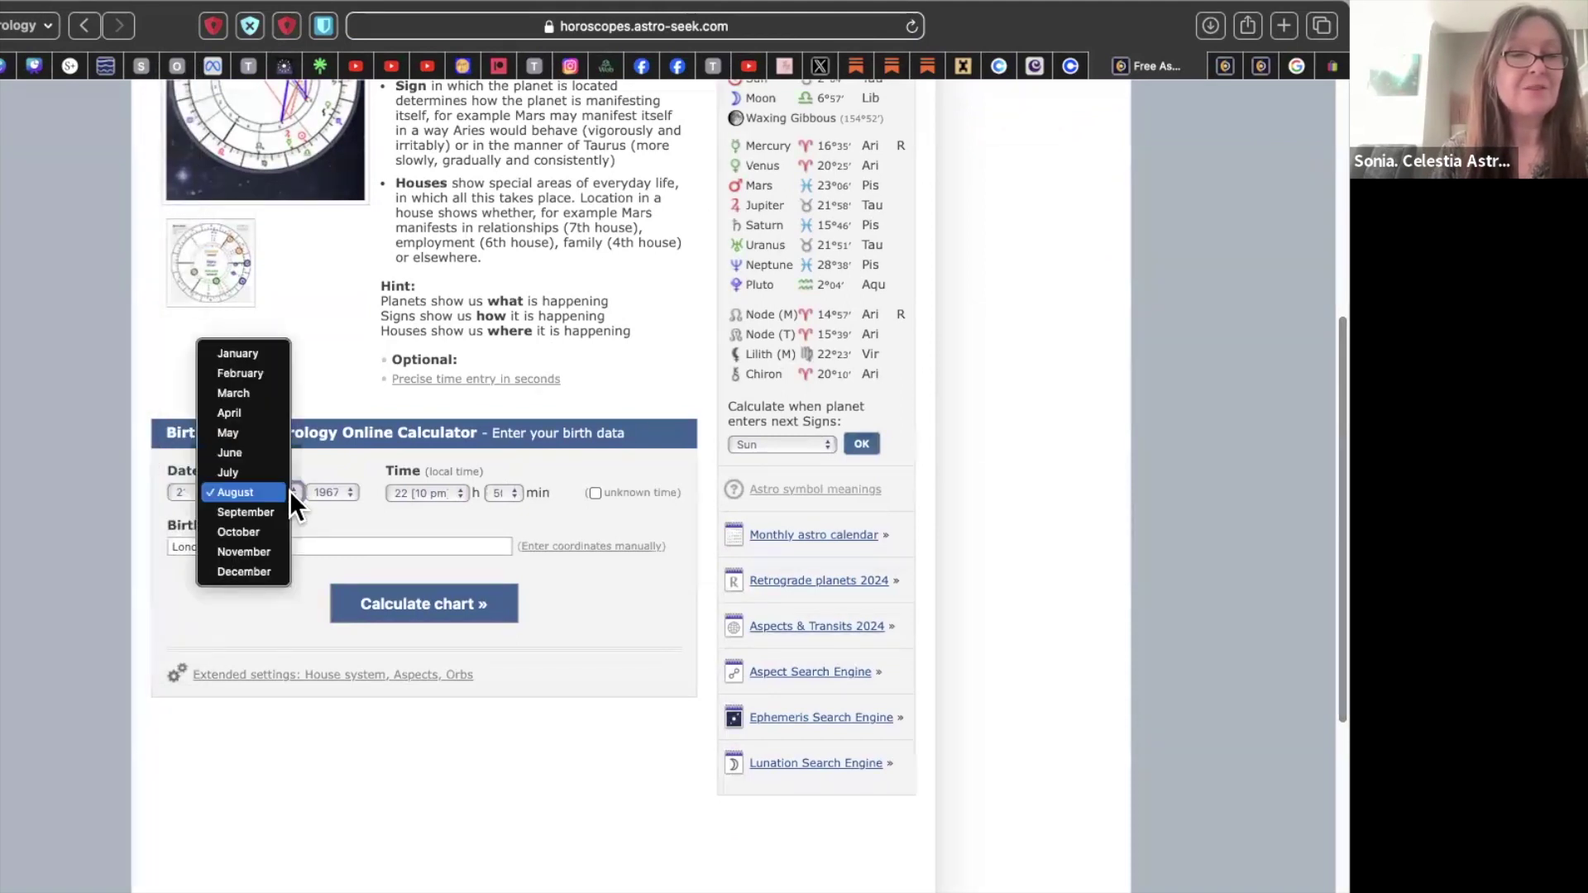
{"action": "left_click", "coordinate": [255, 417]}
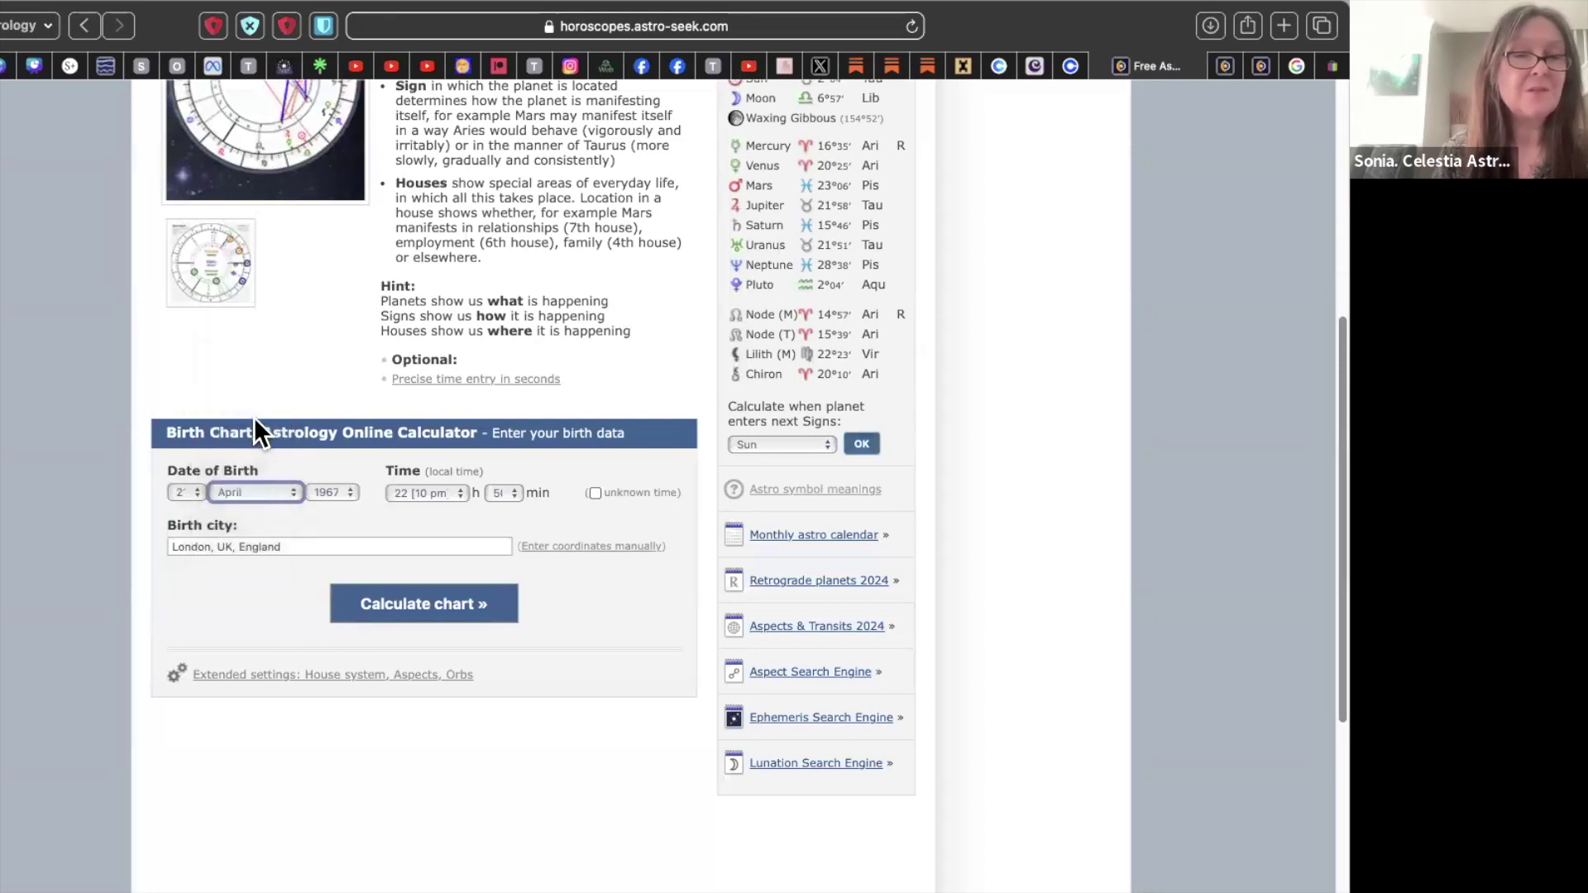
{"action": "left_click", "coordinate": [344, 490]}
{"action": "scroll", "coordinate": [326, 770], "scroll_direction": "down", "scroll_amount": 10}
{"action": "scroll", "coordinate": [339, 819], "scroll_direction": "down", "scroll_amount": 2}
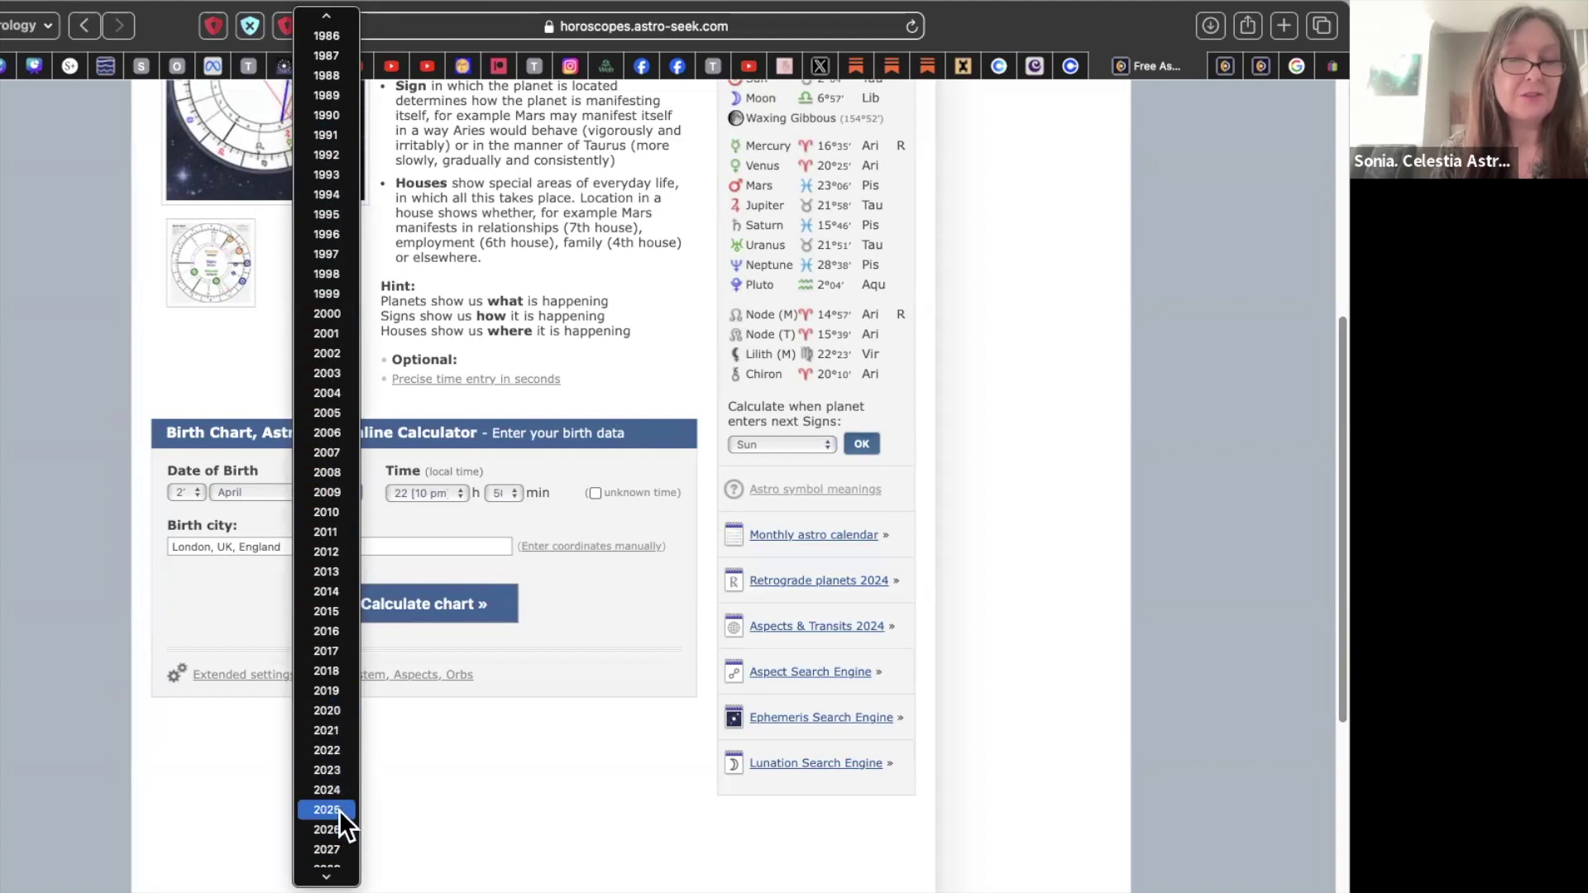
{"action": "left_click", "coordinate": [338, 788]}
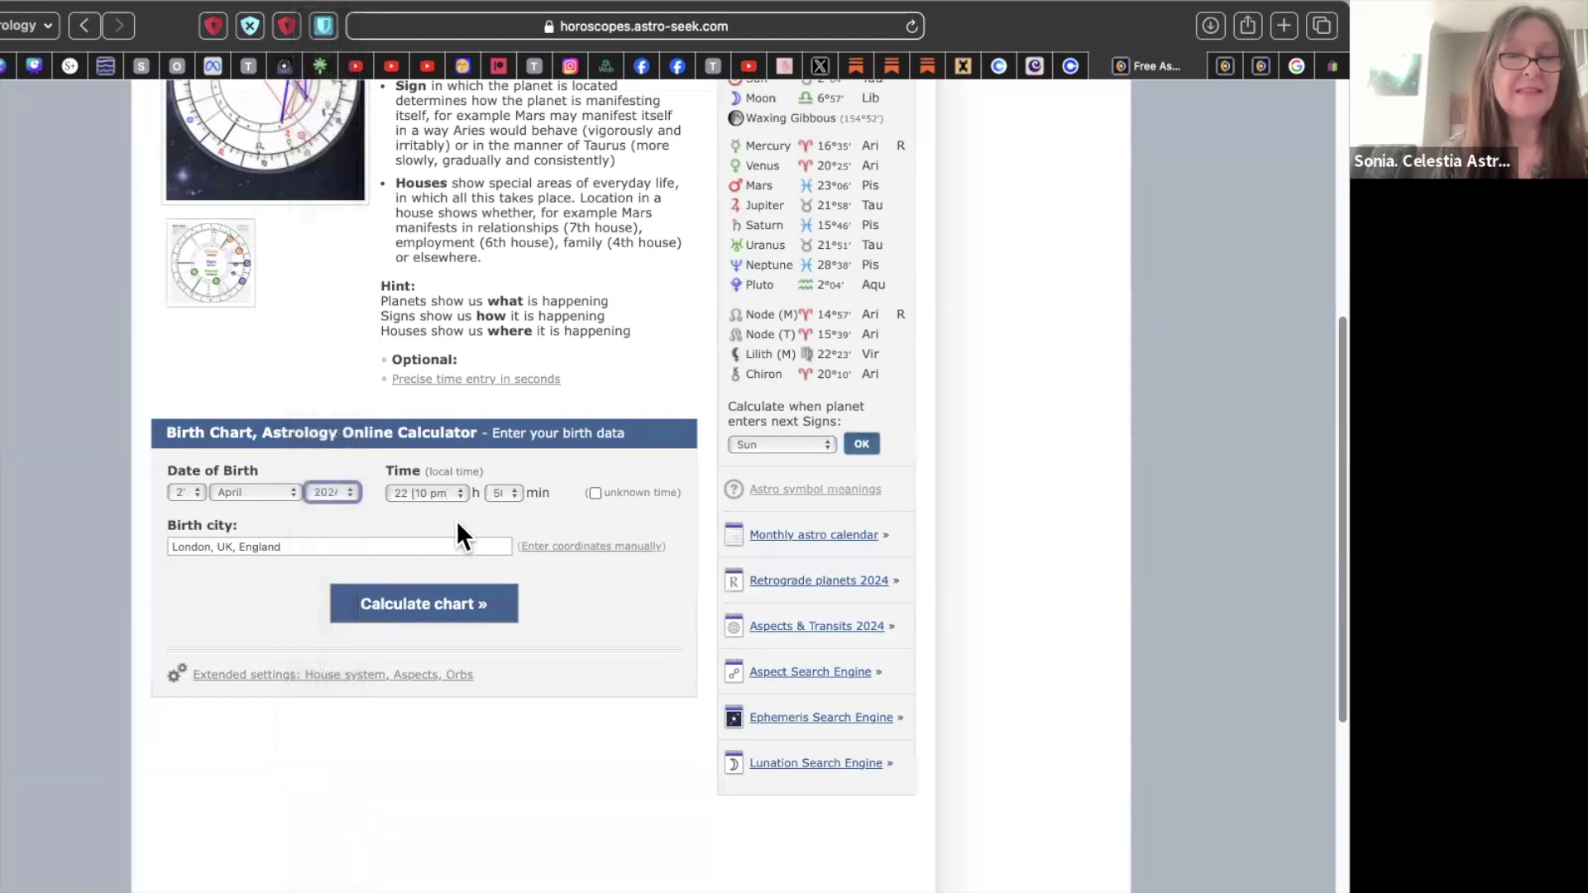
- Set the birth time to 18:15 and calculate the chart with London, UK, England as the birth city
{"action": "left_click", "coordinate": [458, 493]}
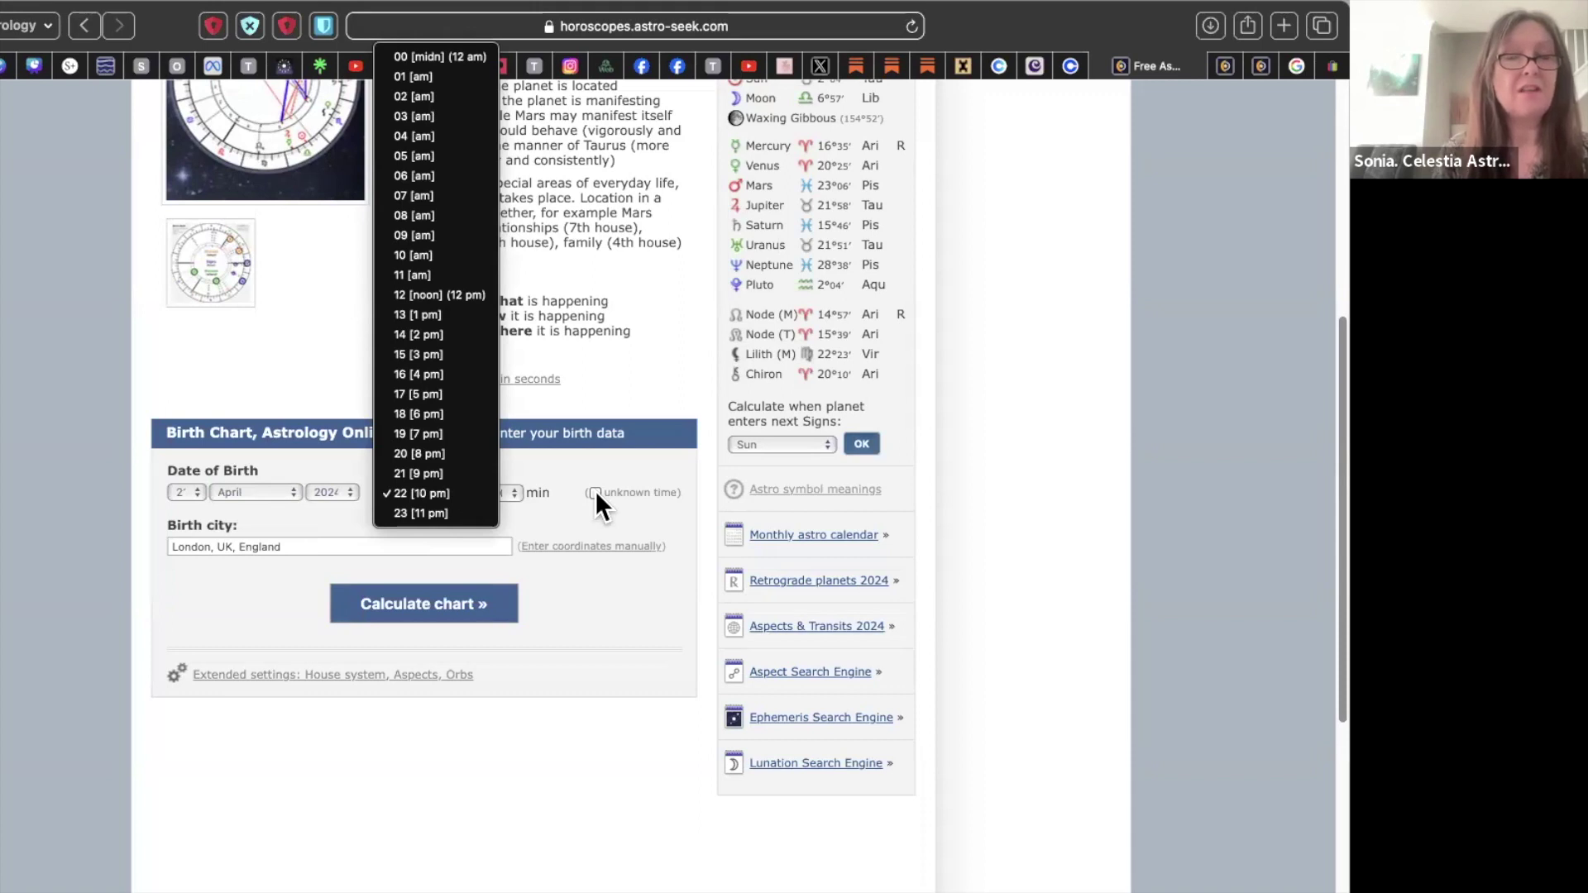
{"action": "left_click", "coordinate": [464, 411]}
{"action": "left_click", "coordinate": [506, 495]}
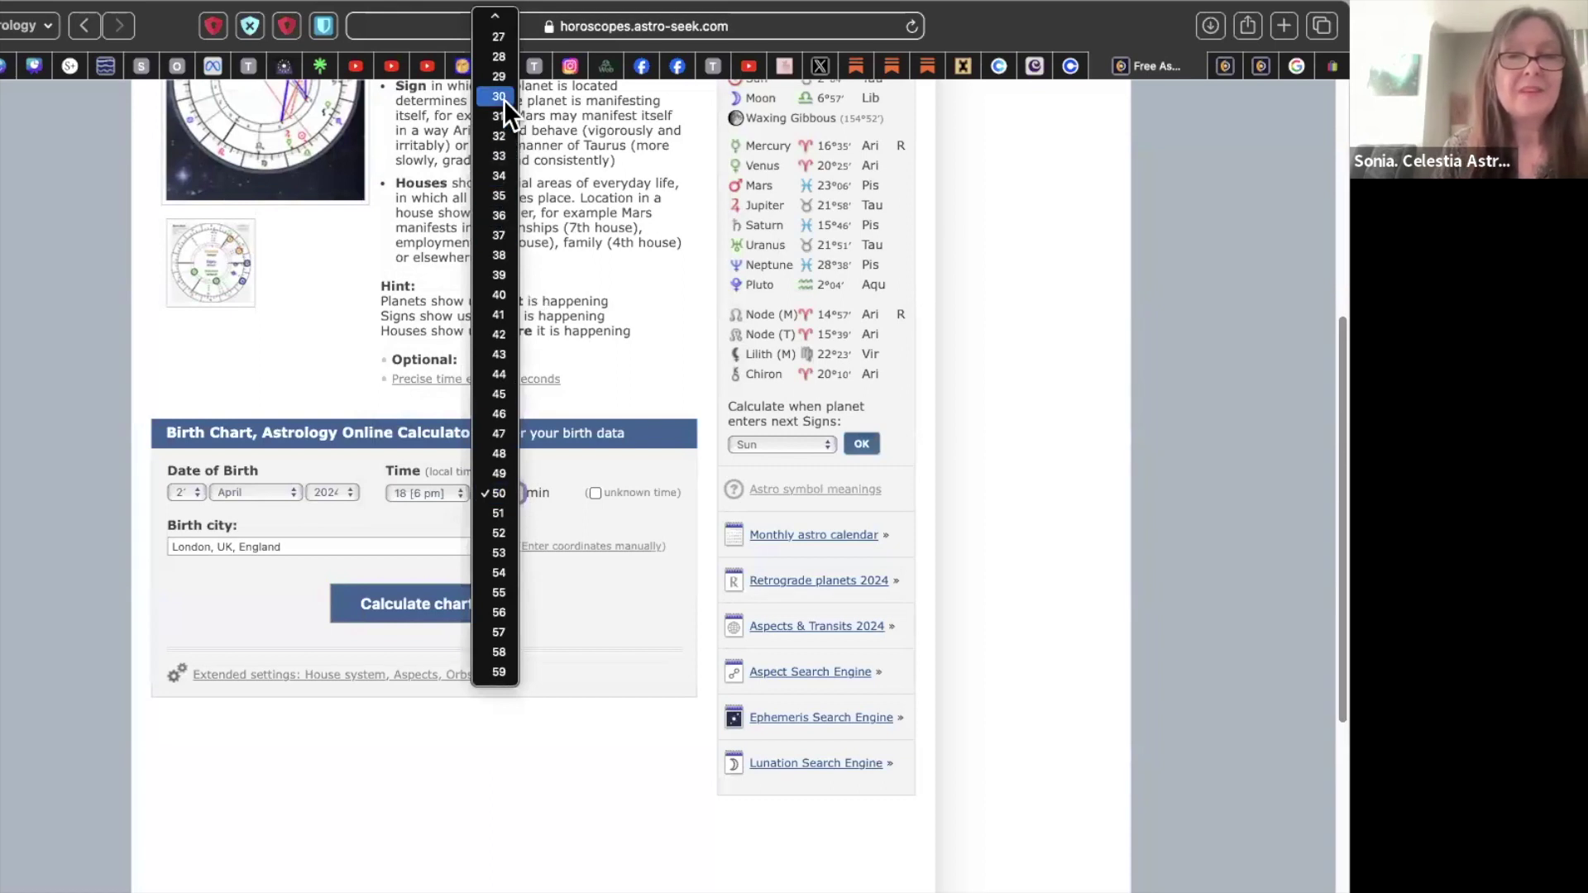
{"action": "mouse_move", "coordinate": [506, 15]}
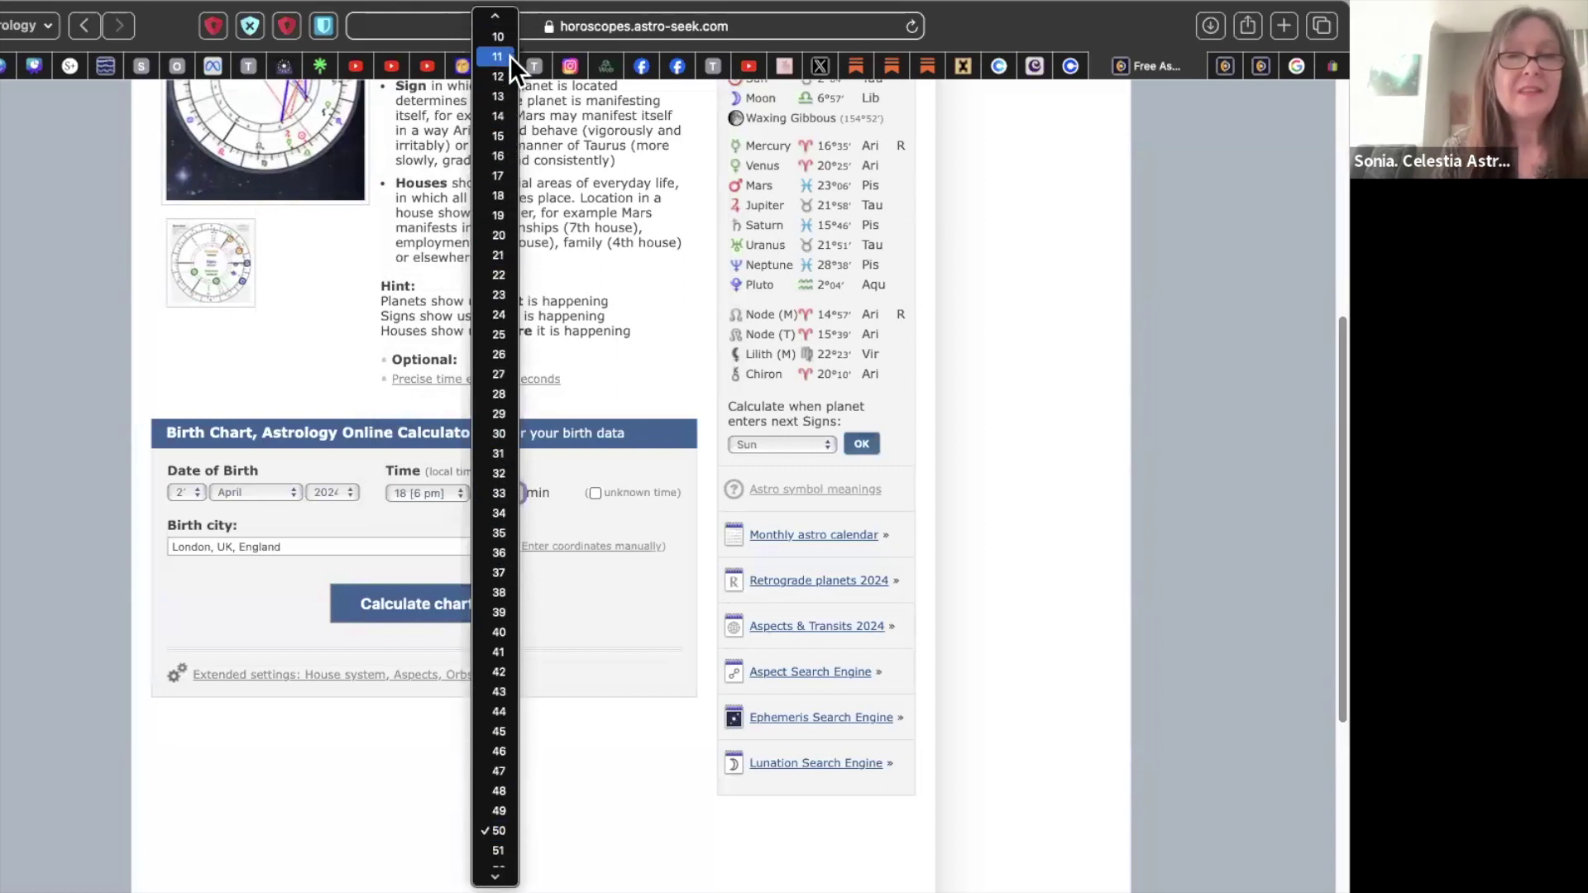
{"action": "left_click", "coordinate": [510, 136]}
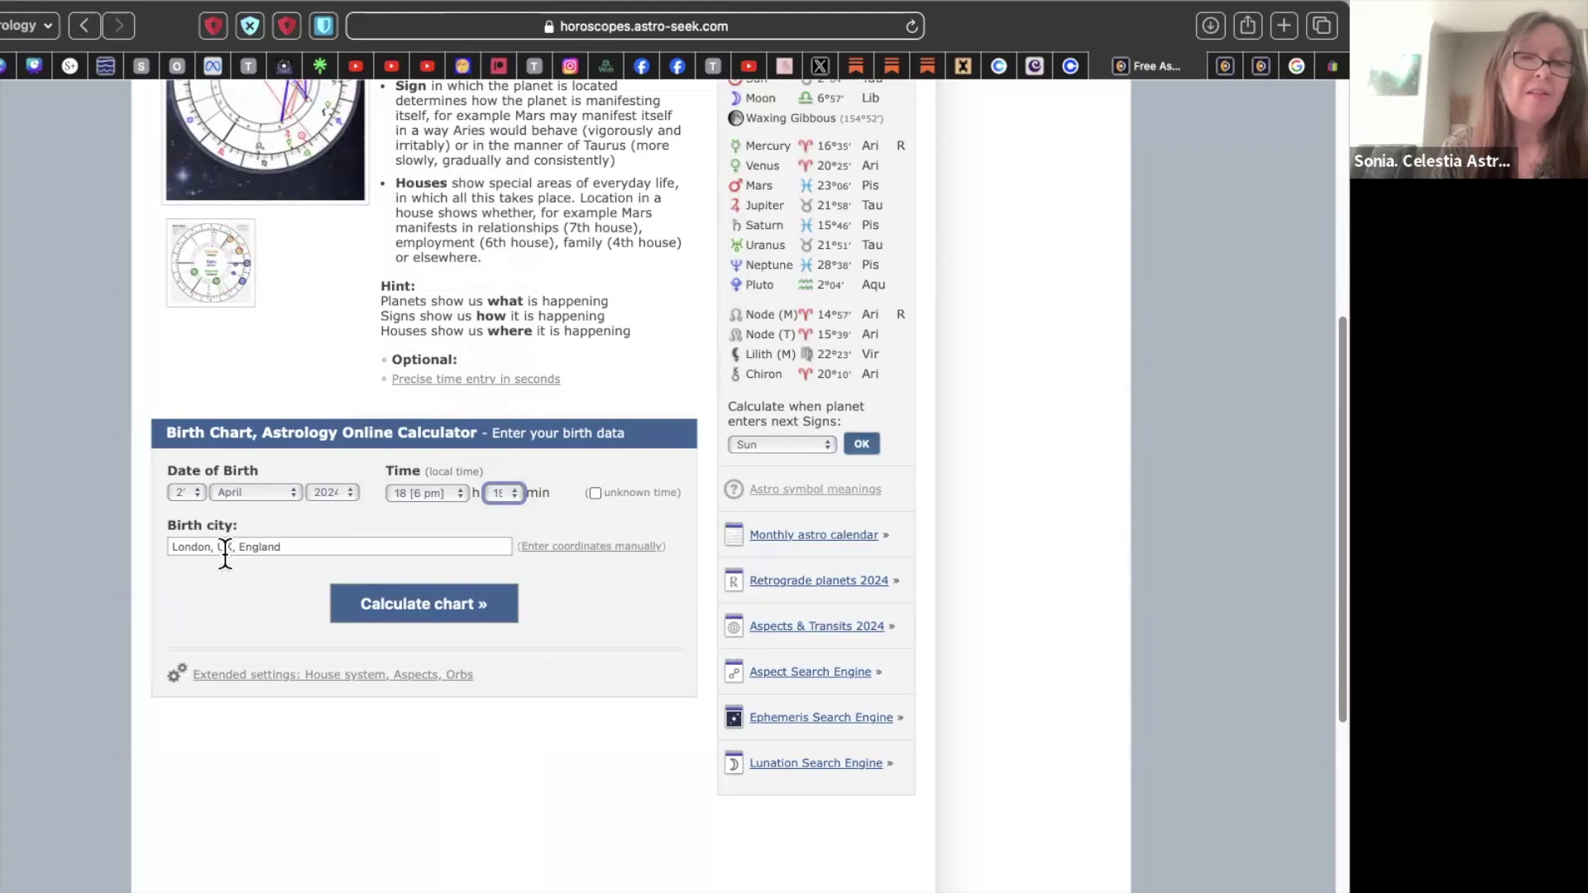
{"action": "left_click", "coordinate": [424, 609]}
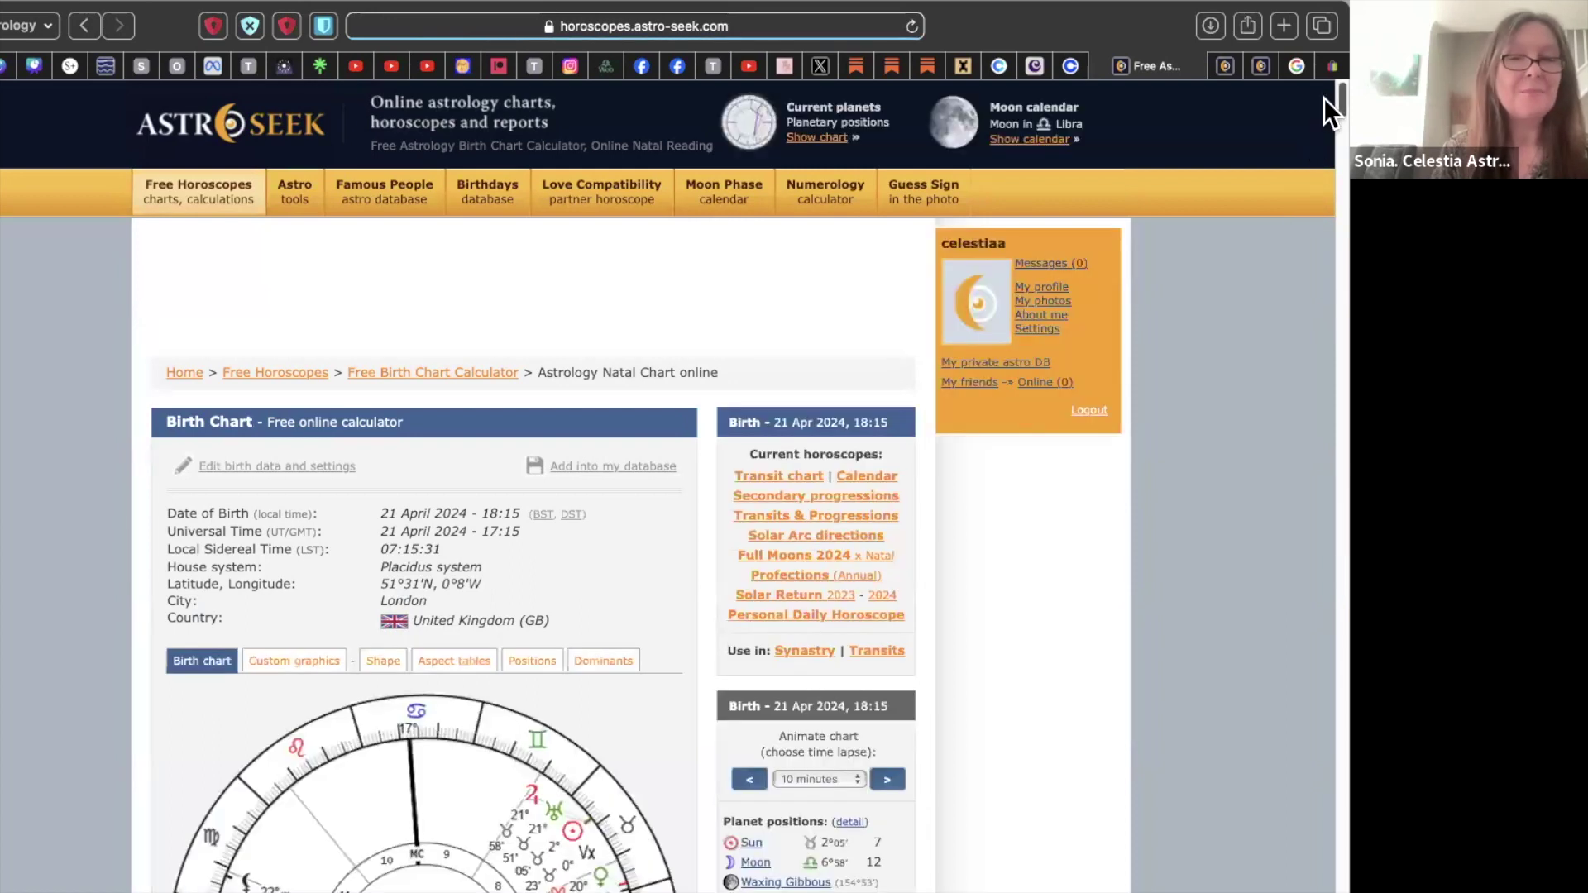
- Open the chart's extended settings and select Whole Sign as the house system
{"action": "scroll", "coordinate": [1323, 98], "scroll_direction": "down", "scroll_amount": 2}
{"action": "scroll", "coordinate": [1324, 107], "scroll_direction": "down", "scroll_amount": 4}
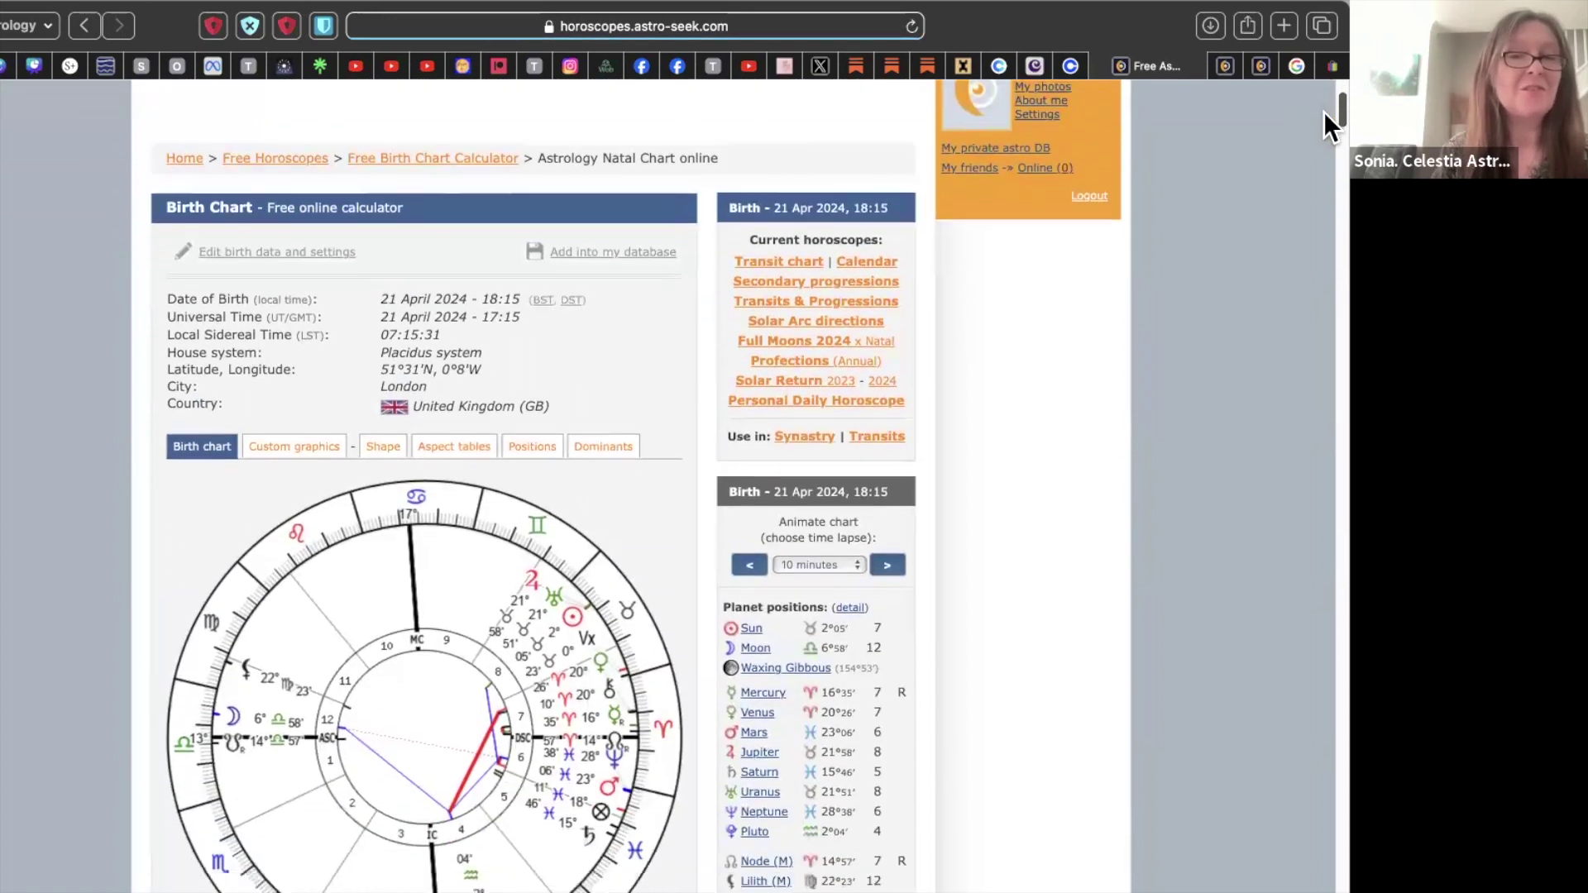
{"action": "scroll", "coordinate": [1323, 111], "scroll_direction": "down", "scroll_amount": 10}
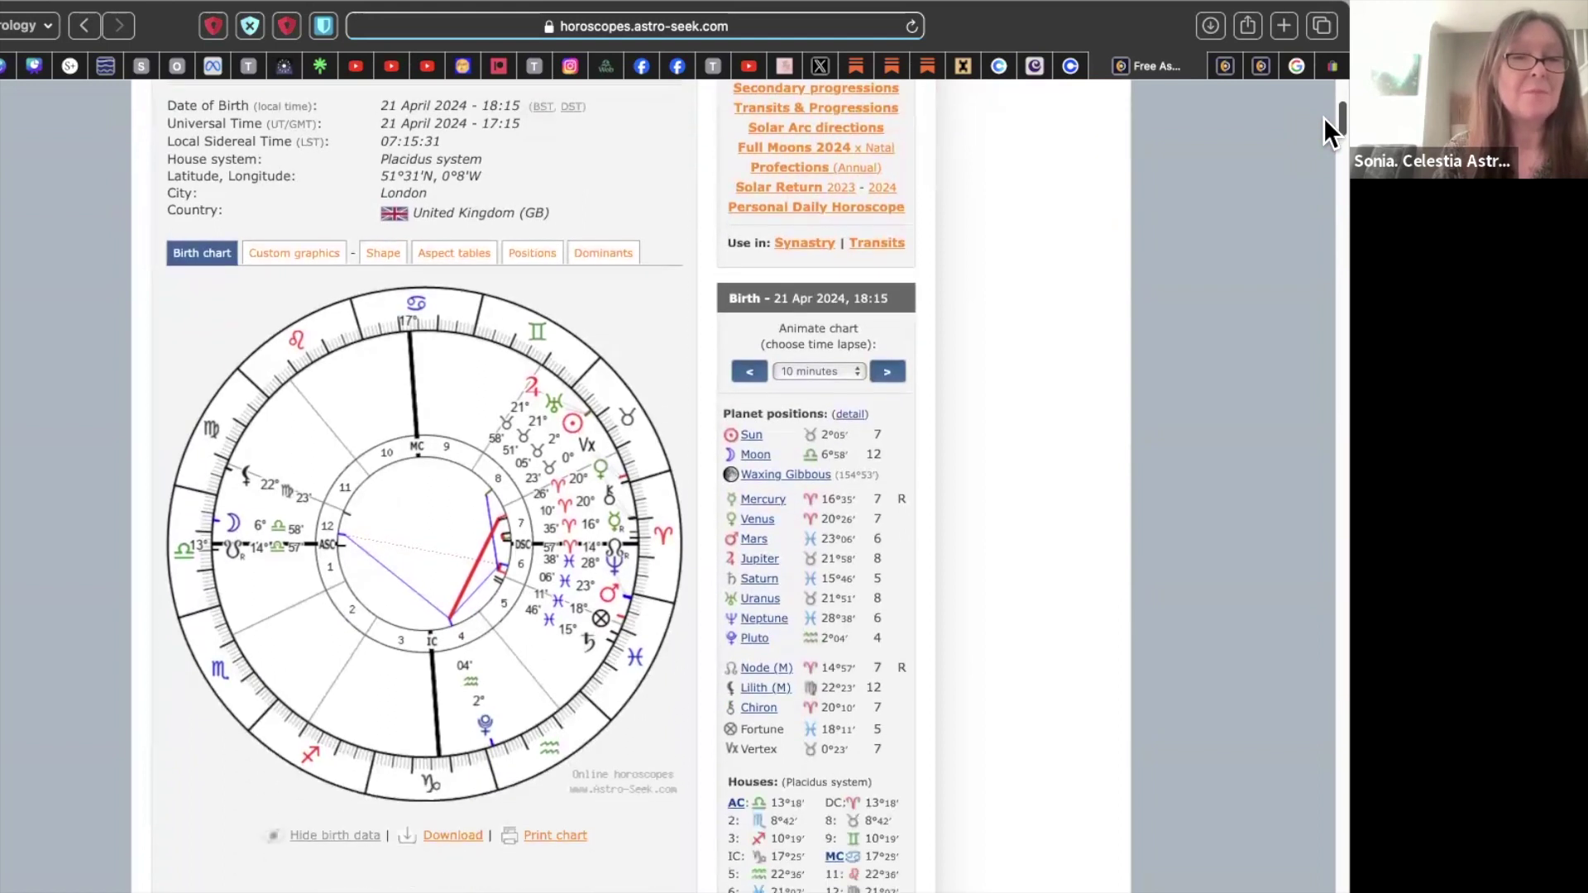
{"action": "scroll", "coordinate": [1323, 136], "scroll_direction": "down", "scroll_amount": 1}
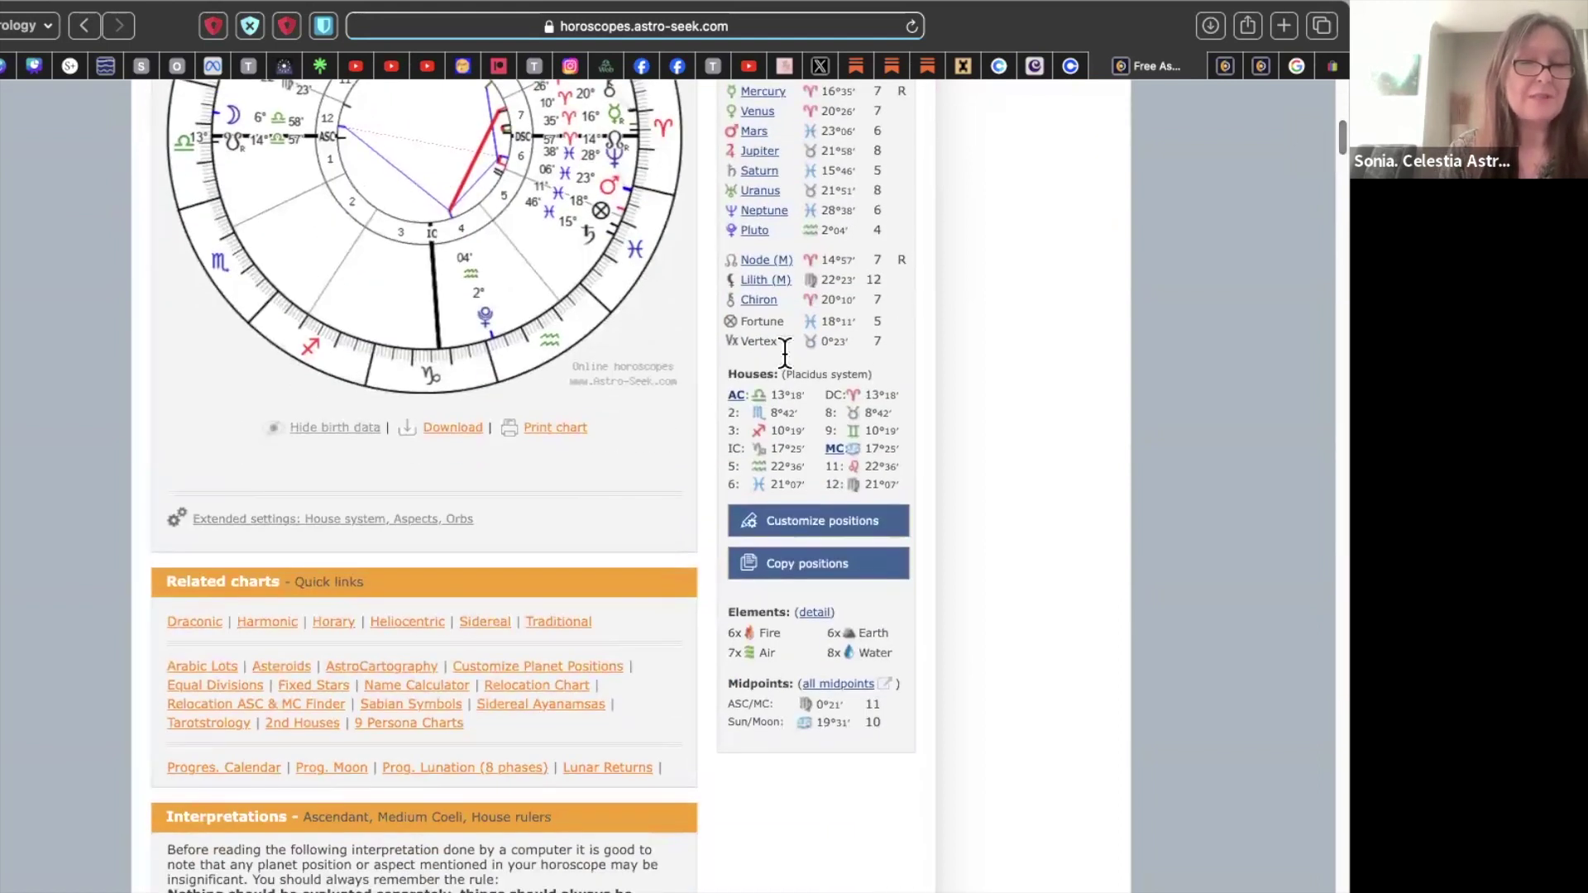
{"action": "left_click", "coordinate": [355, 521]}
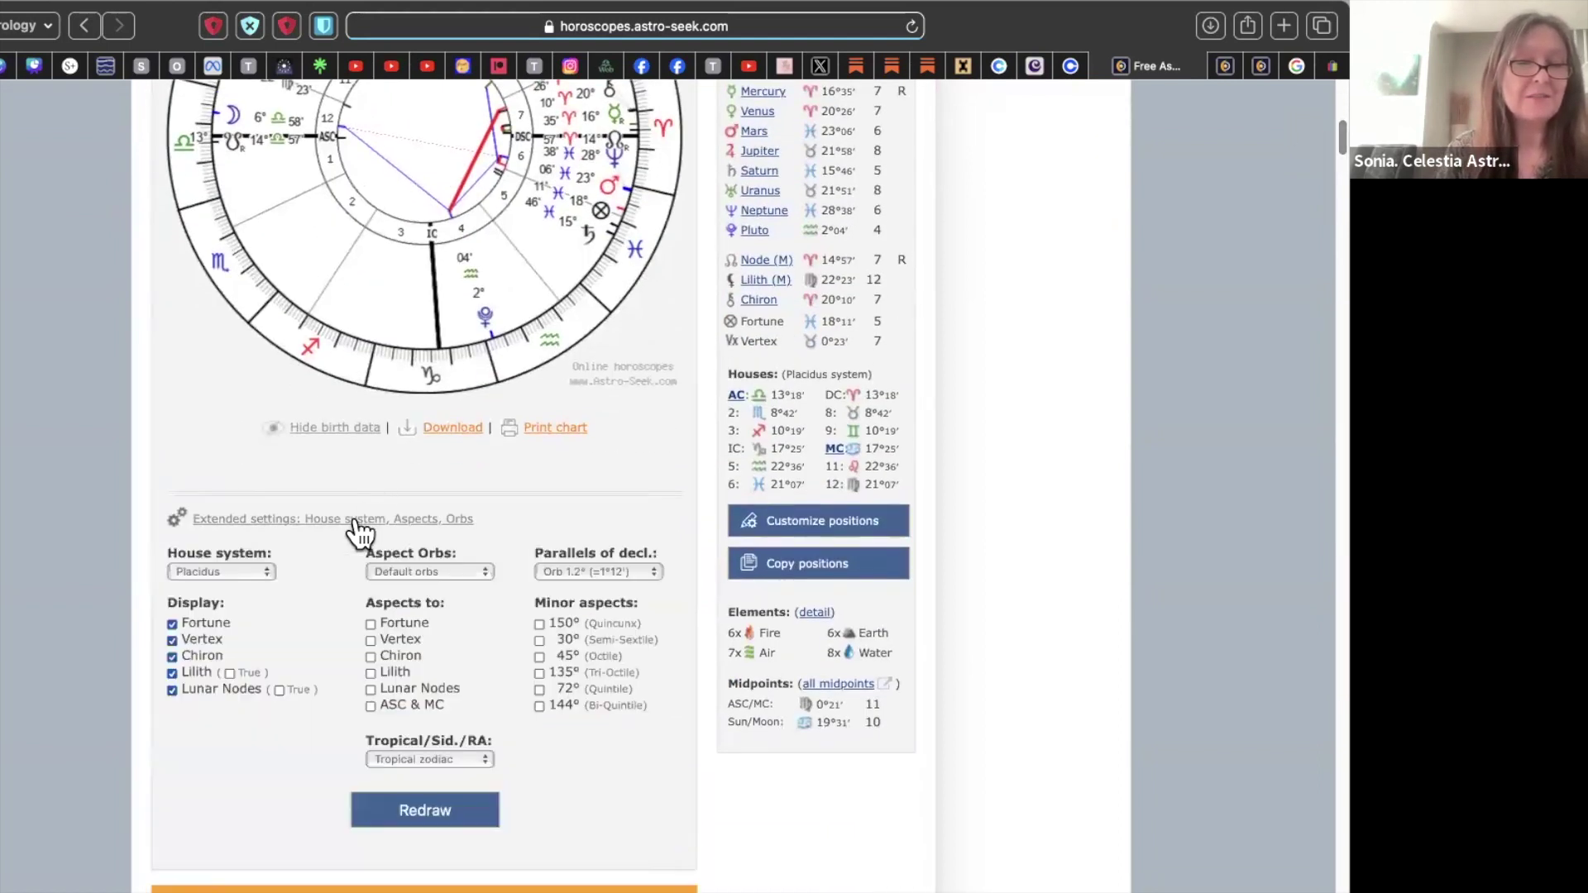
{"action": "left_click", "coordinate": [265, 569]}
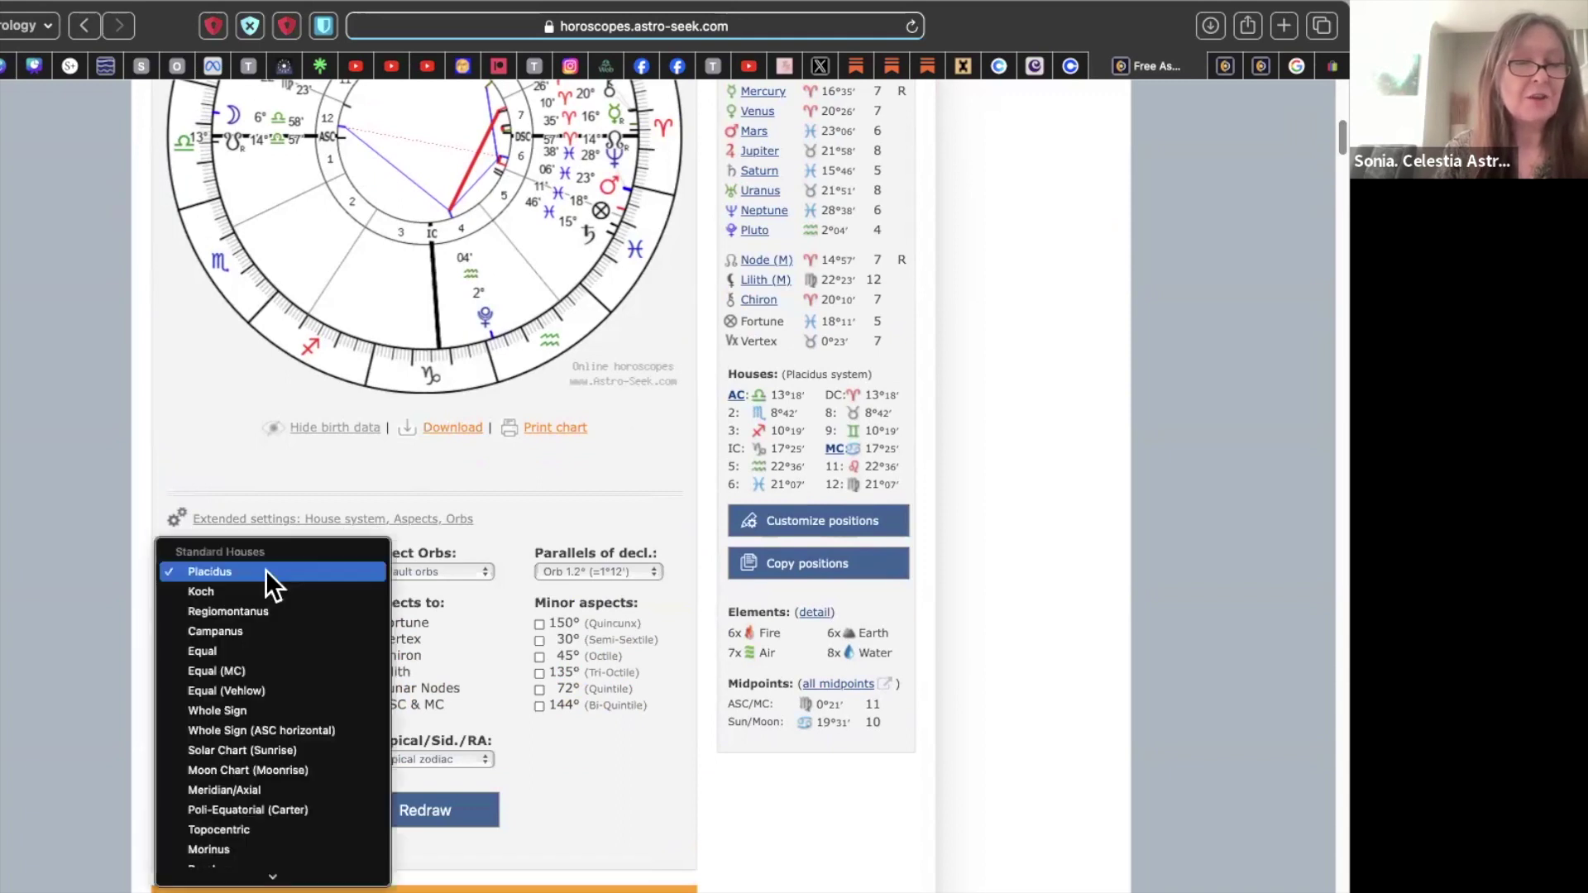
{"action": "mouse_move", "coordinate": [272, 875]}
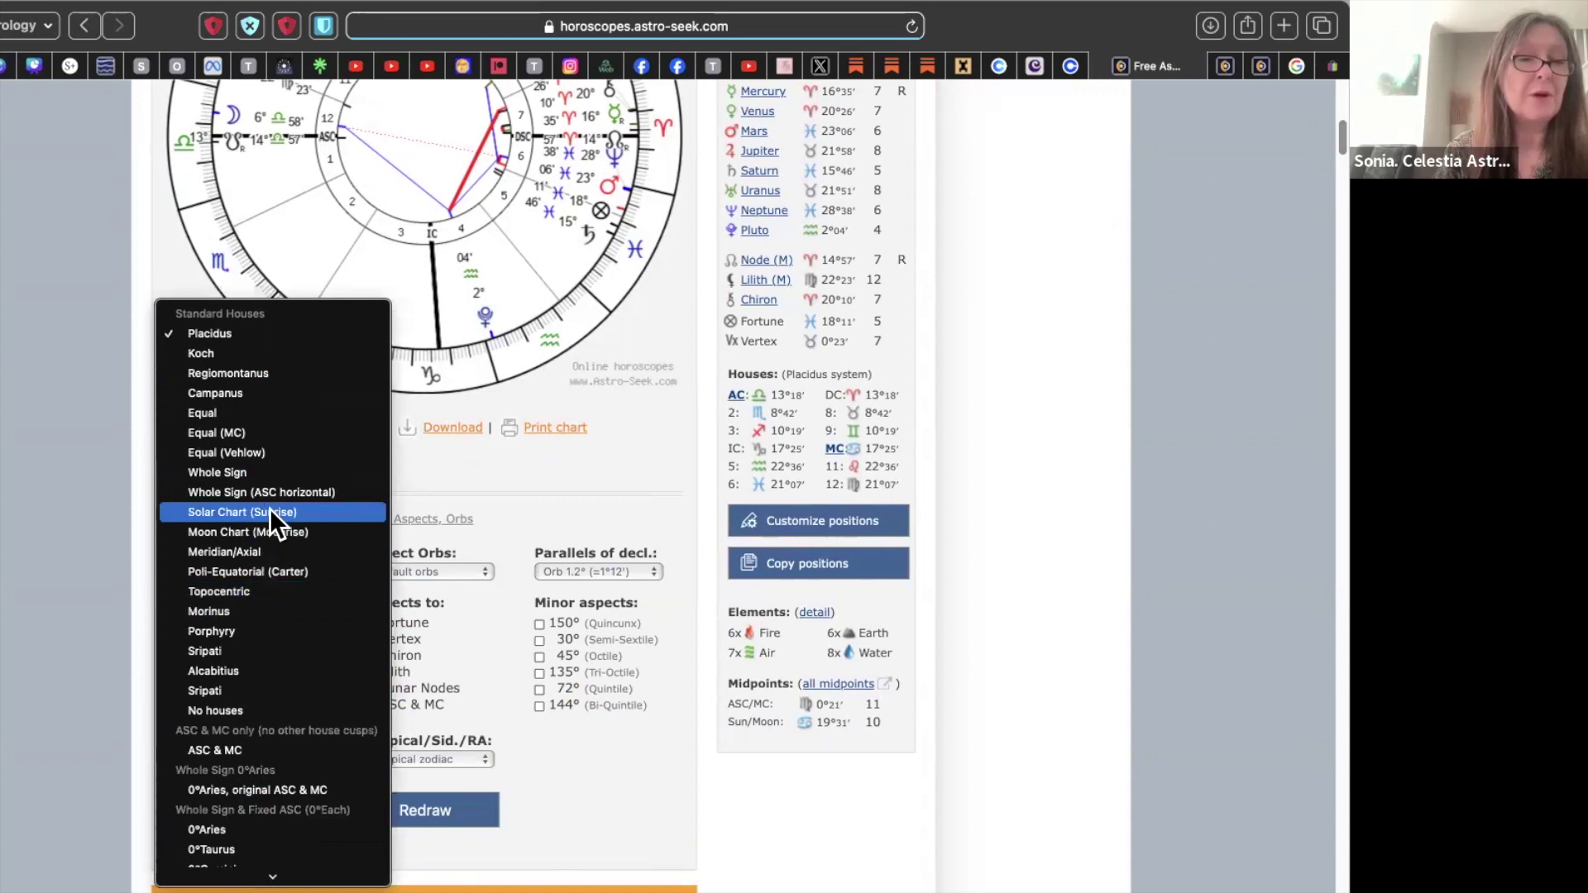
{"action": "left_click", "coordinate": [256, 479]}
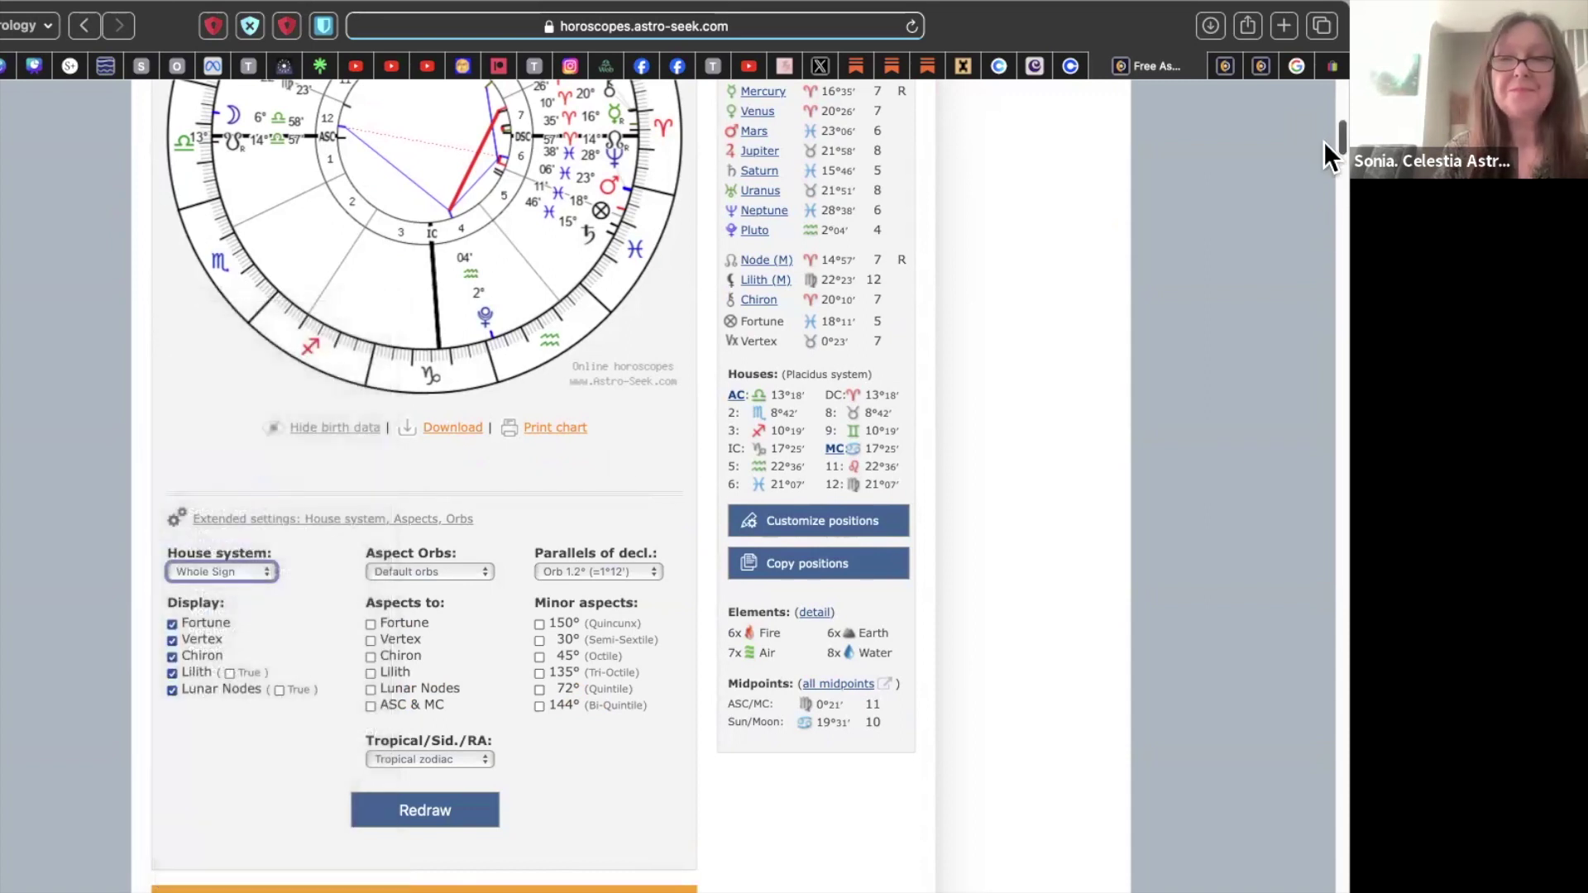
- Examine the signs, houses, planets and aspect lines in the full-size birth chart wheel, and close the enlarged view
{"action": "left_click_drag", "start_coordinate": [1324, 133], "coordinate": [1323, 119]}
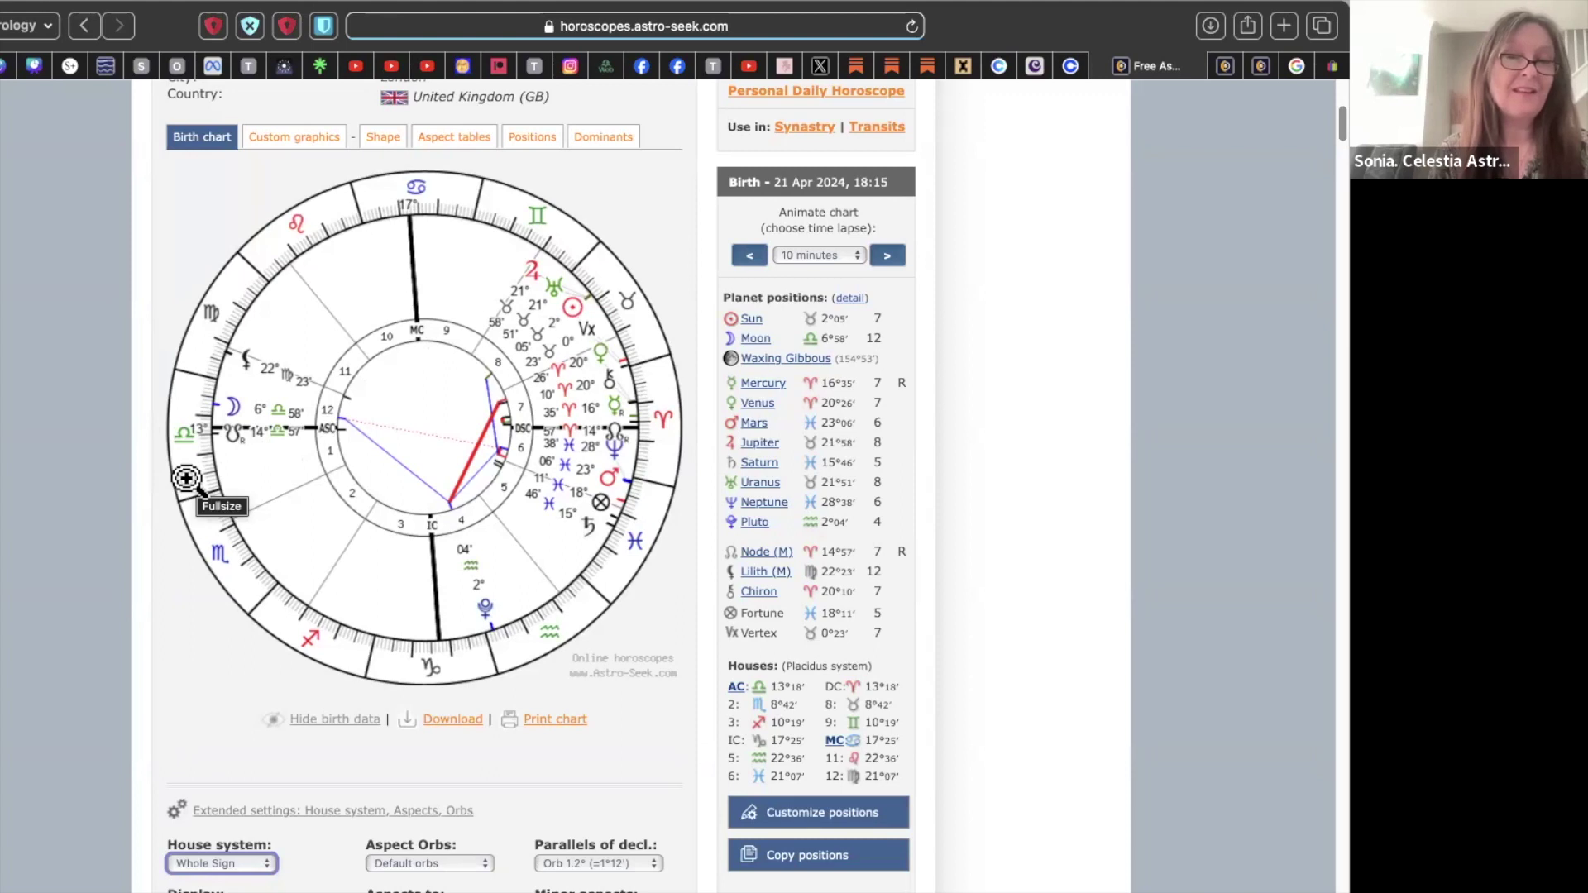
{"action": "left_click", "coordinate": [576, 332]}
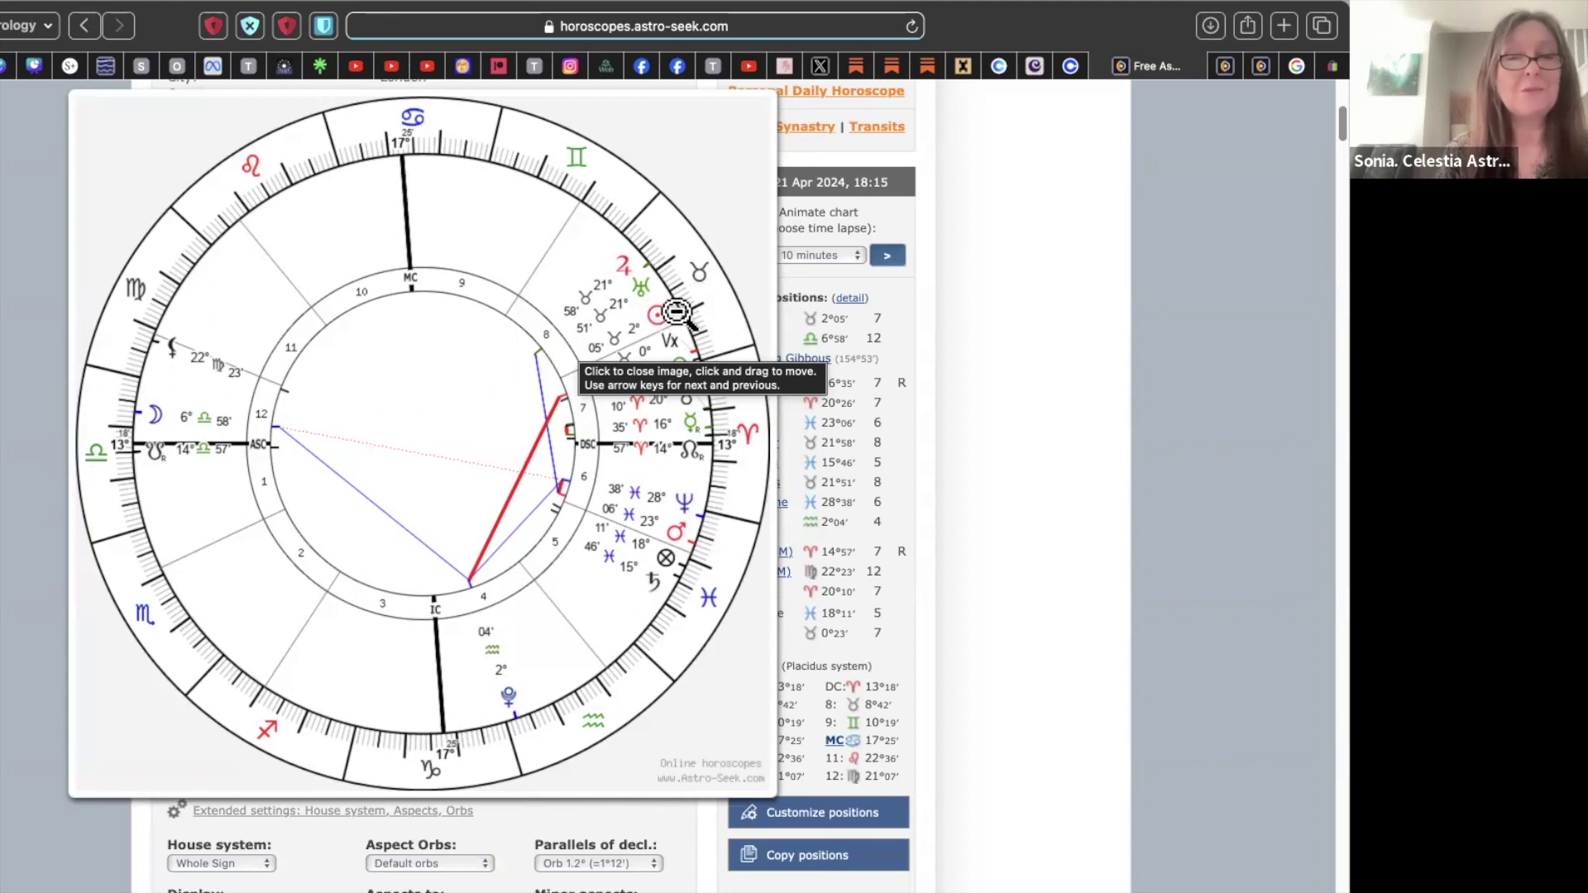
{"action": "left_click", "coordinate": [752, 231]}
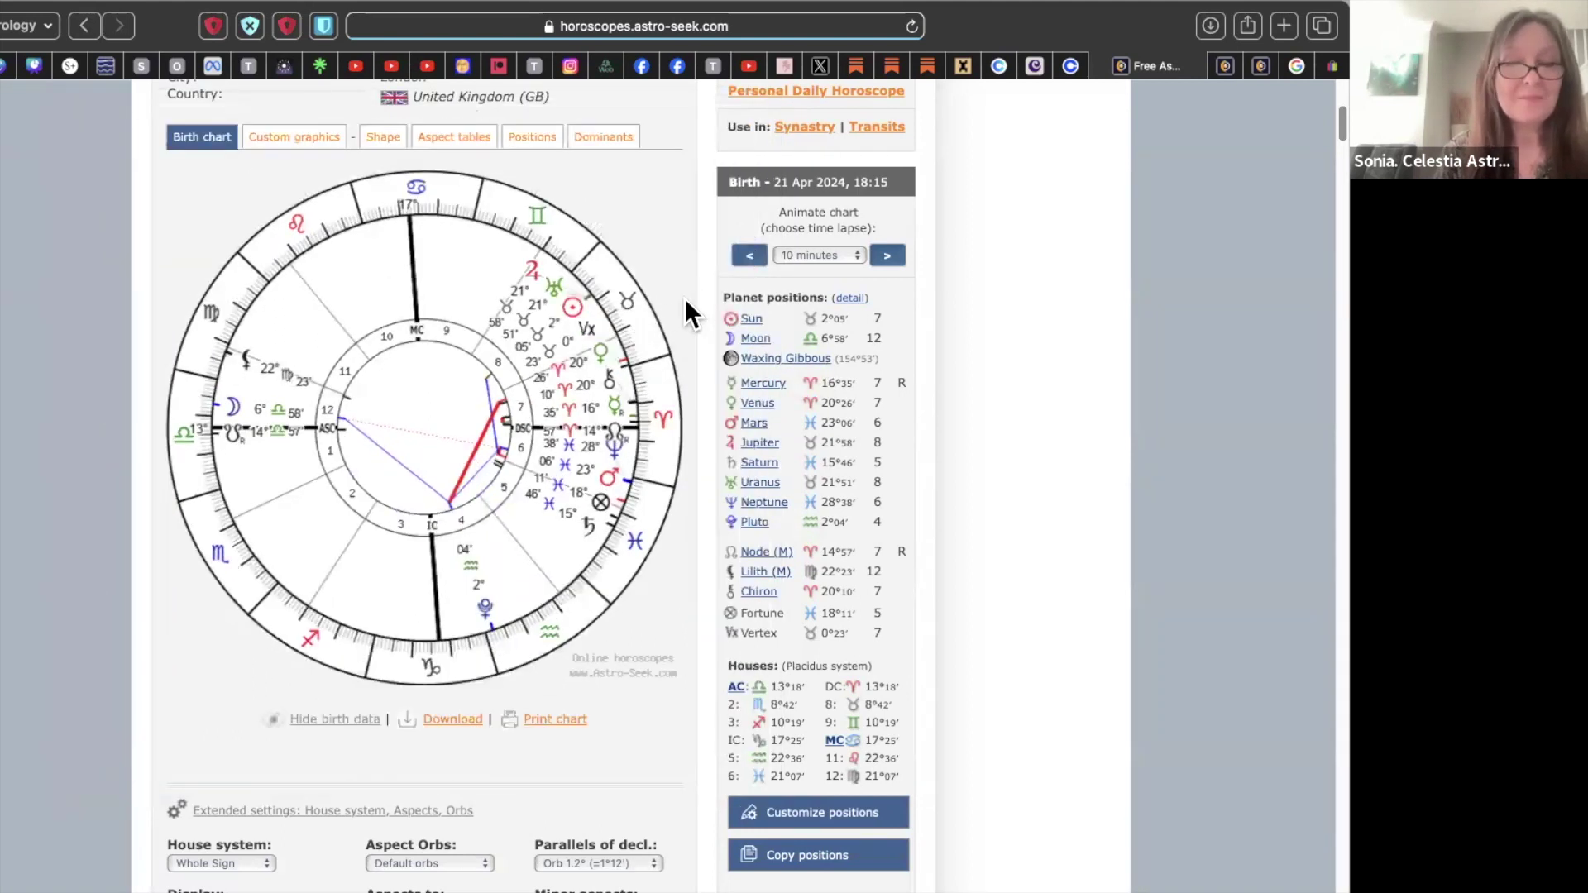
{"action": "left_click", "coordinate": [468, 395]}
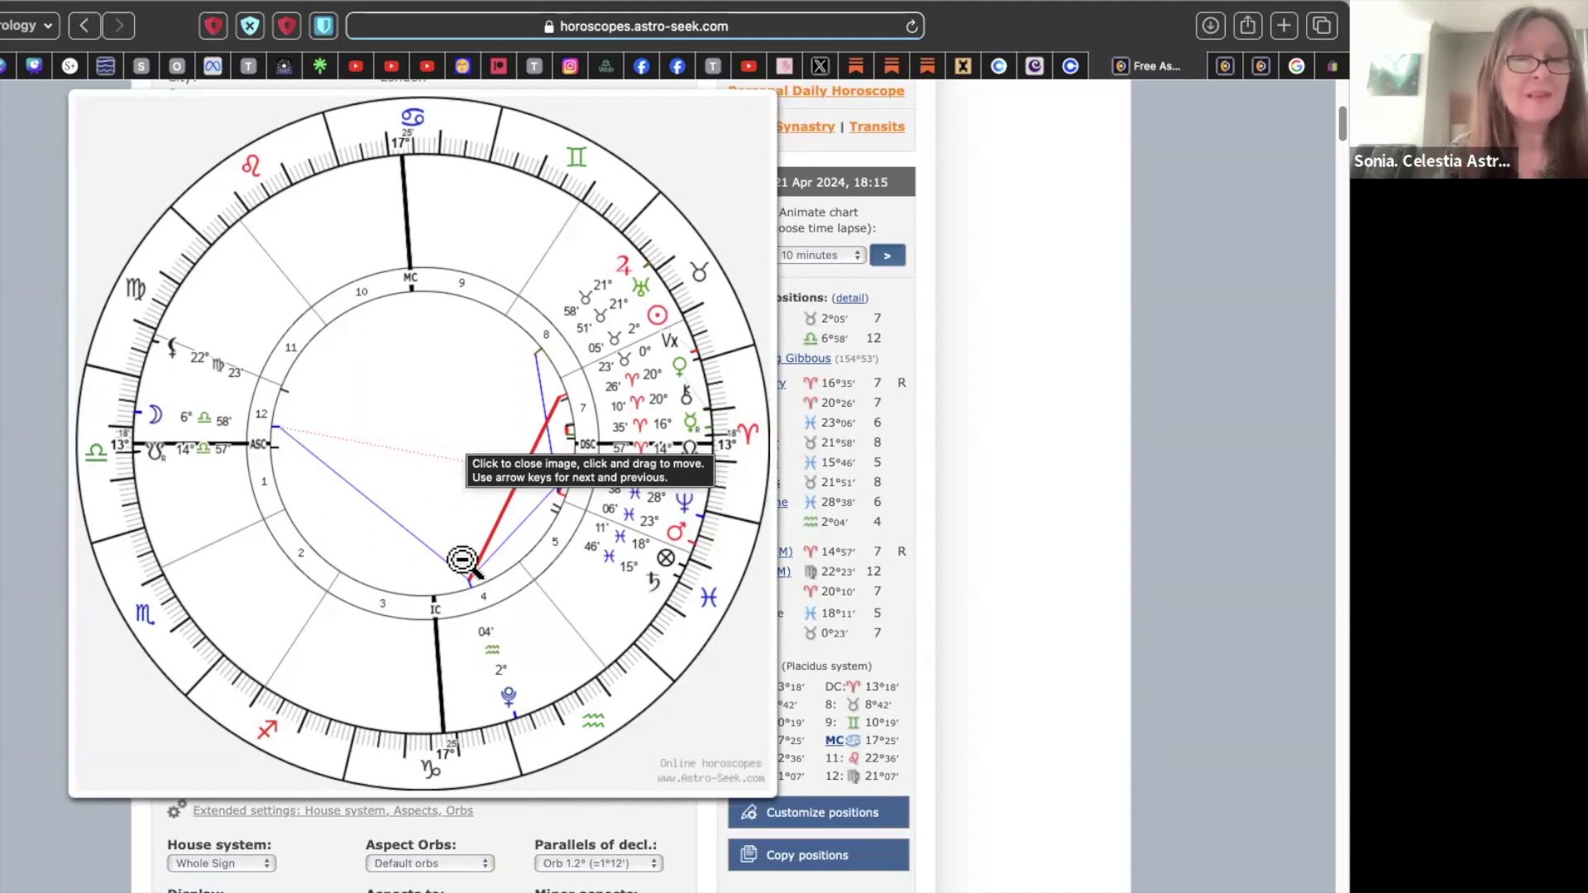
{"action": "left_click", "coordinate": [688, 698]}
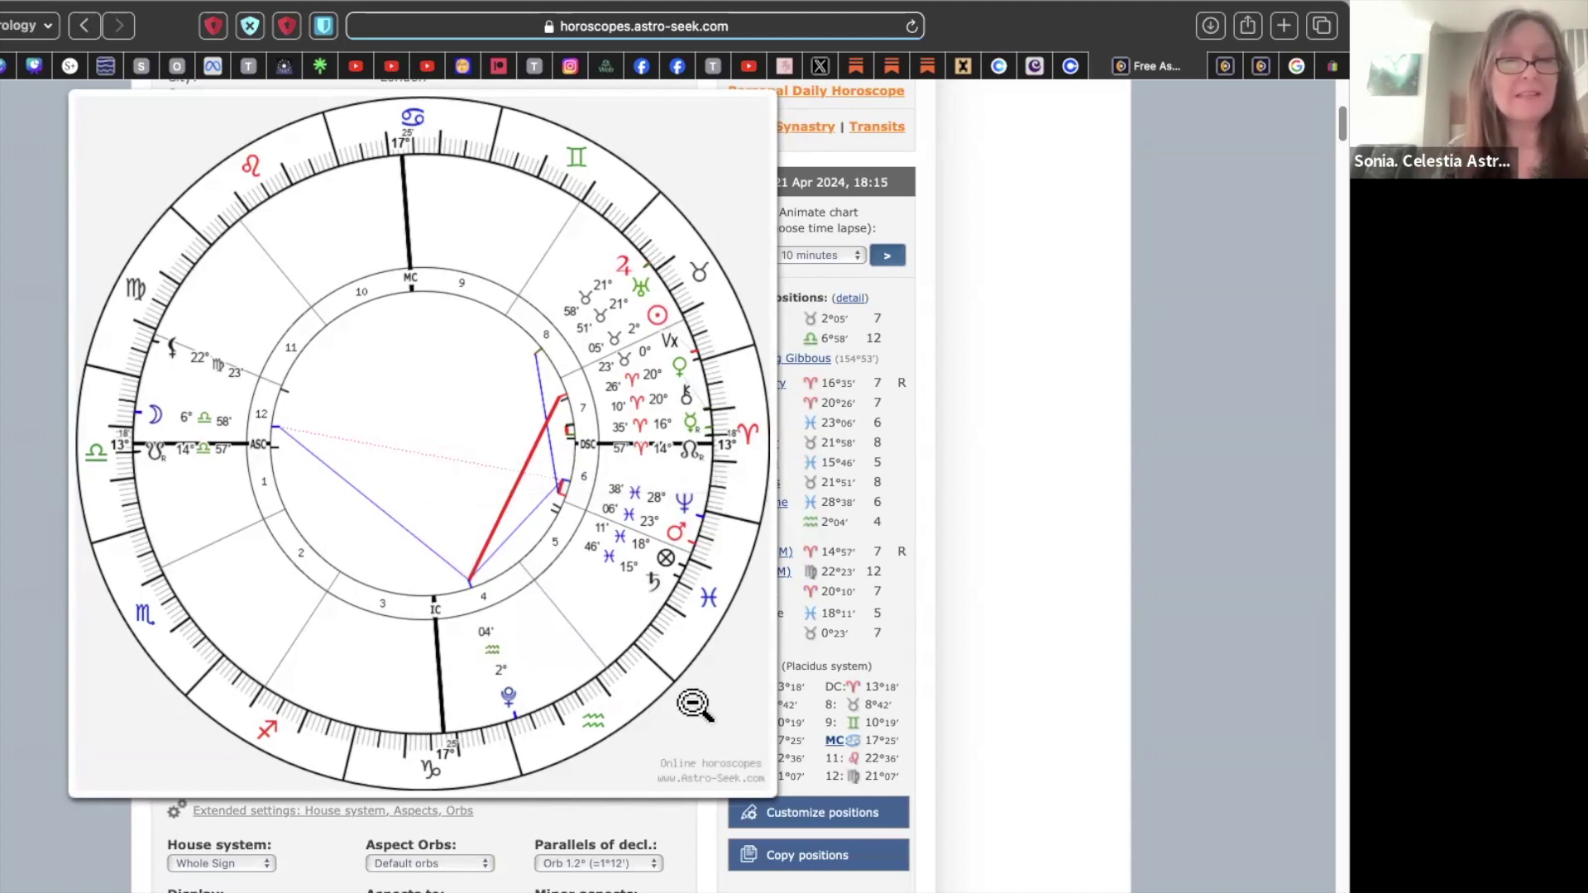
{"action": "left_click", "coordinate": [649, 686]}
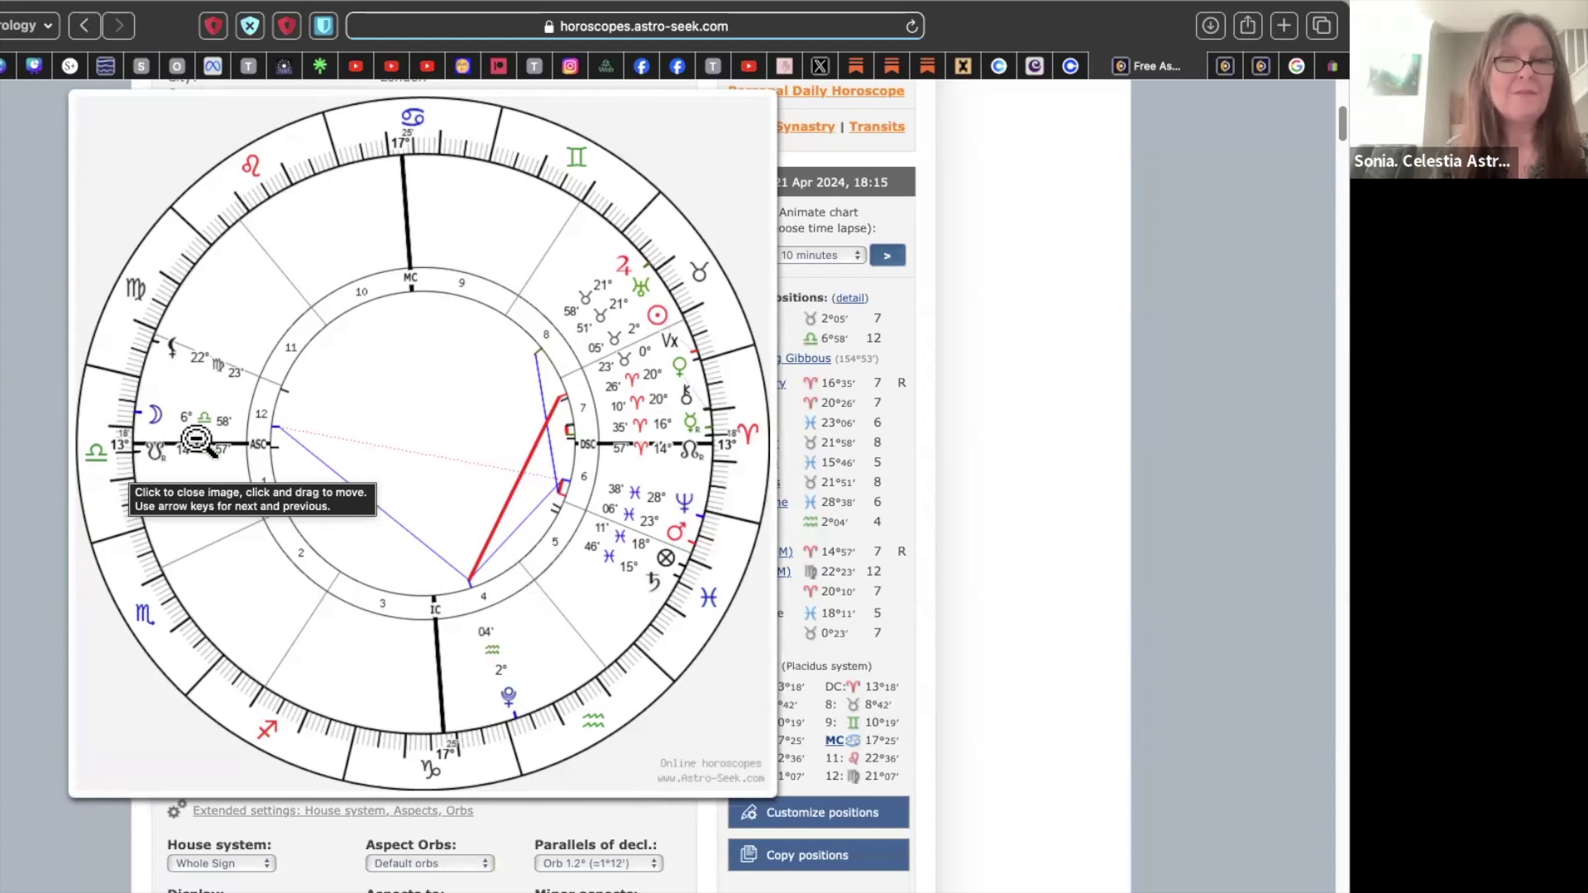
{"action": "left_click", "coordinate": [755, 240]}
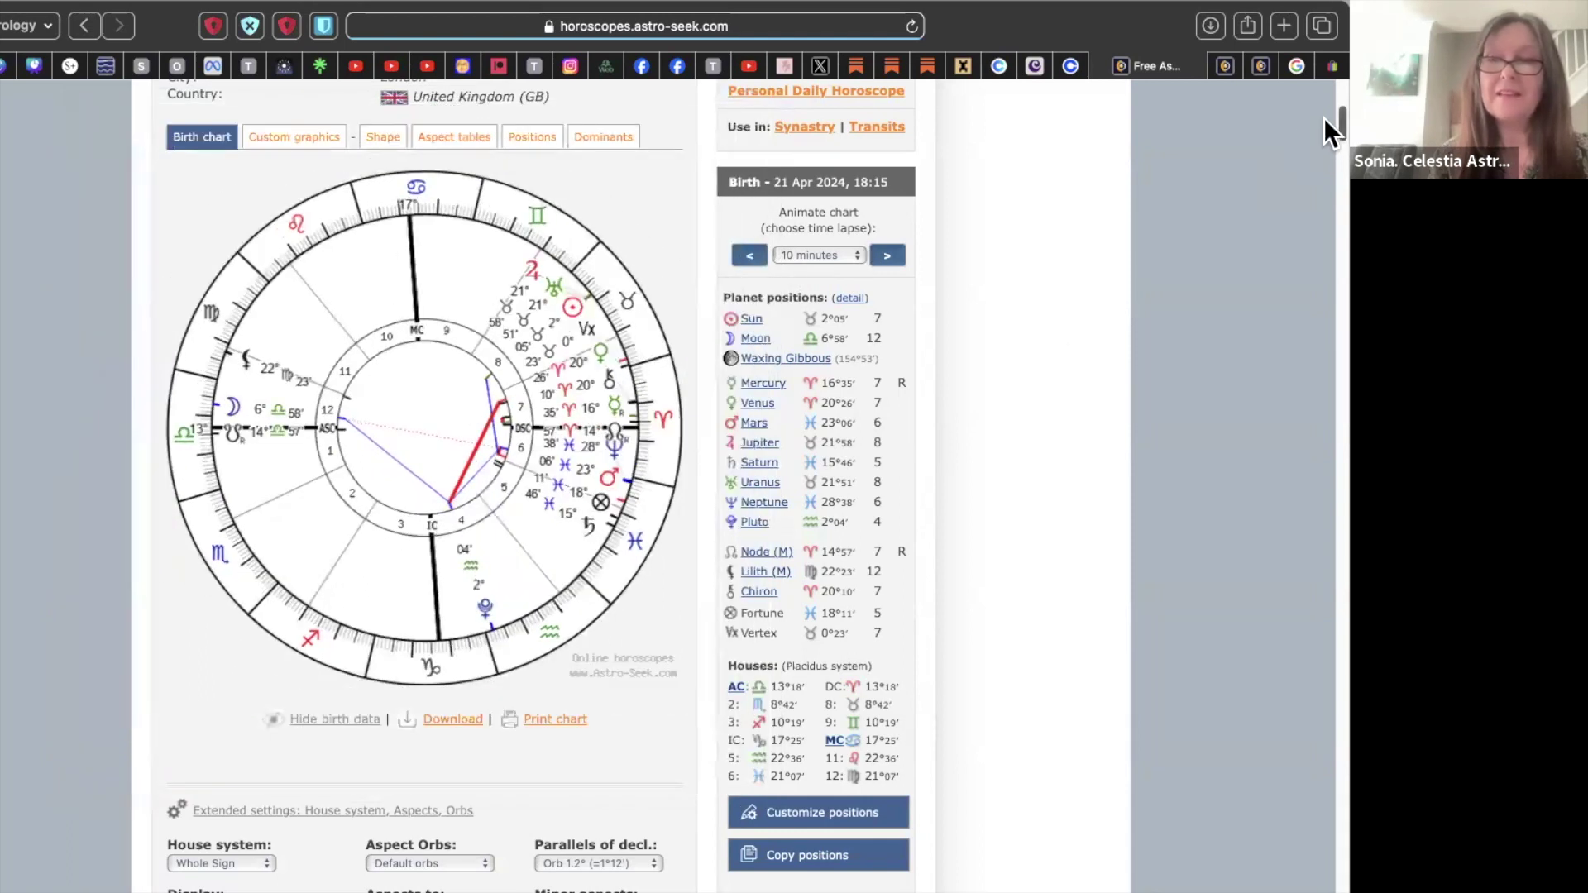
- Read through the written chart interpretations for the Ascendant, the Sun and the Moon, including their signs and houses
{"action": "scroll", "coordinate": [1324, 120], "scroll_direction": "down", "scroll_amount": 2}
{"action": "left_click_drag", "start_coordinate": [1323, 122], "coordinate": [1299, 178]}
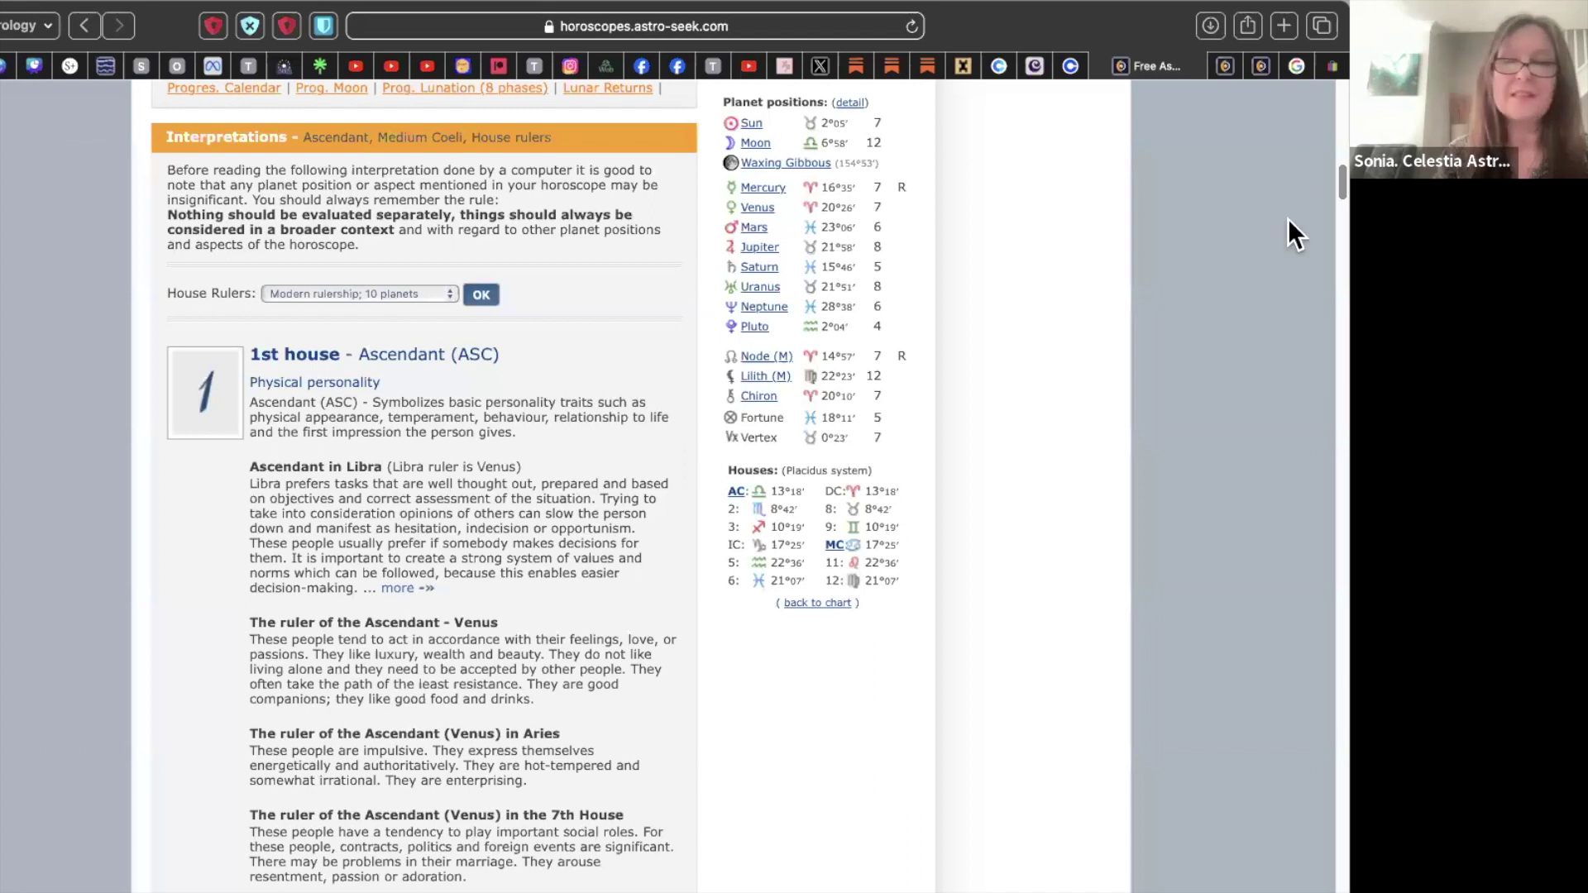
{"action": "left_click_drag", "start_coordinate": [1323, 179], "coordinate": [1323, 261]}
{"action": "scroll", "coordinate": [1323, 261], "scroll_direction": "down", "scroll_amount": 4}
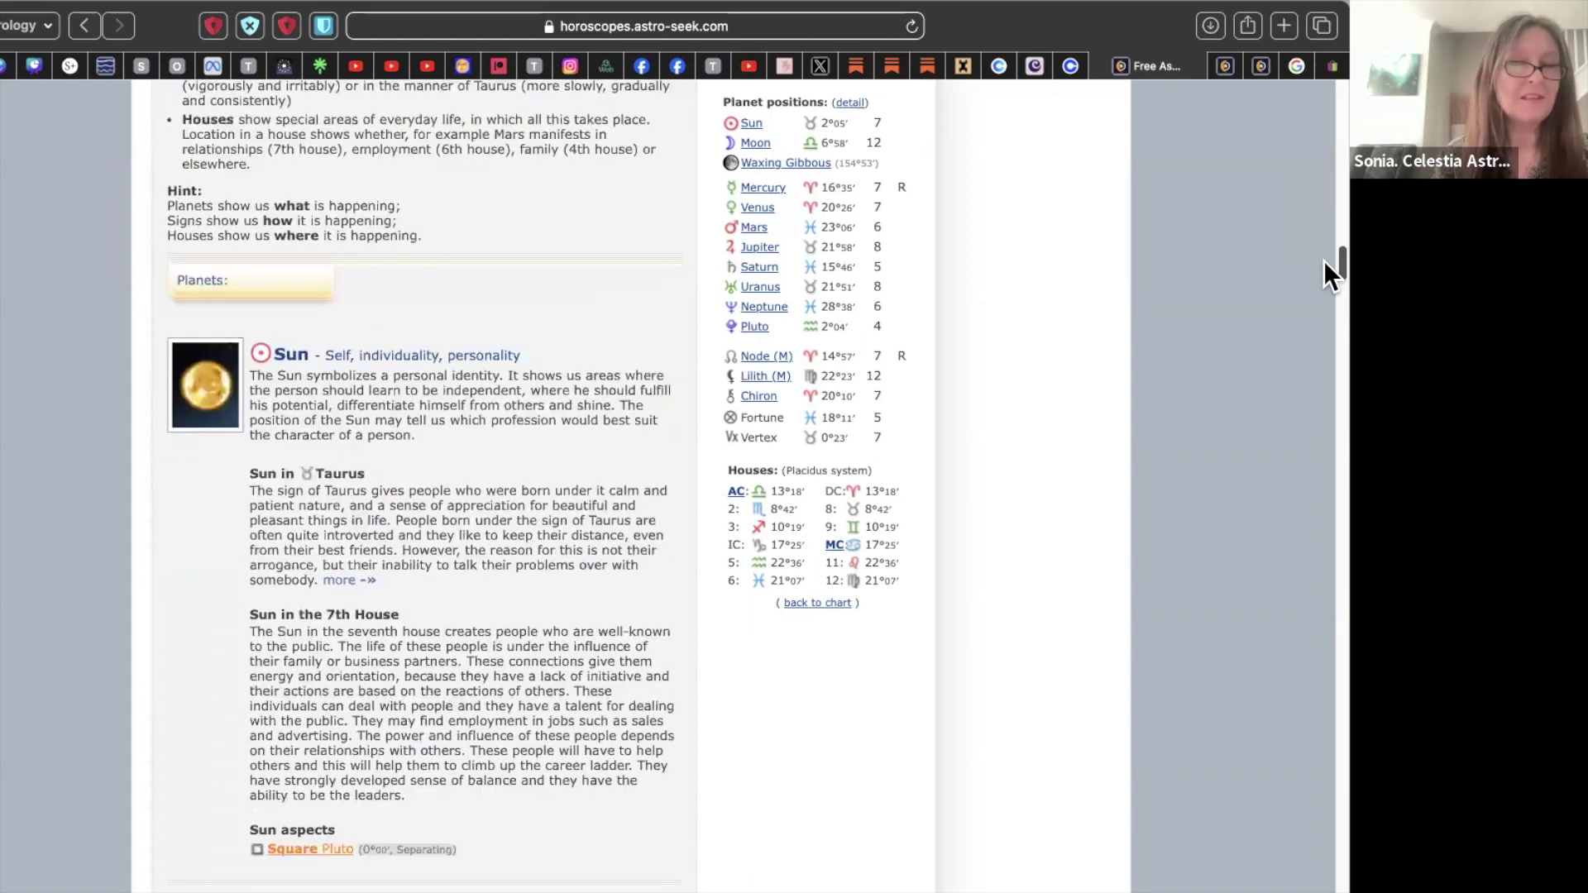
{"action": "scroll", "coordinate": [1323, 260], "scroll_direction": "down", "scroll_amount": 1}
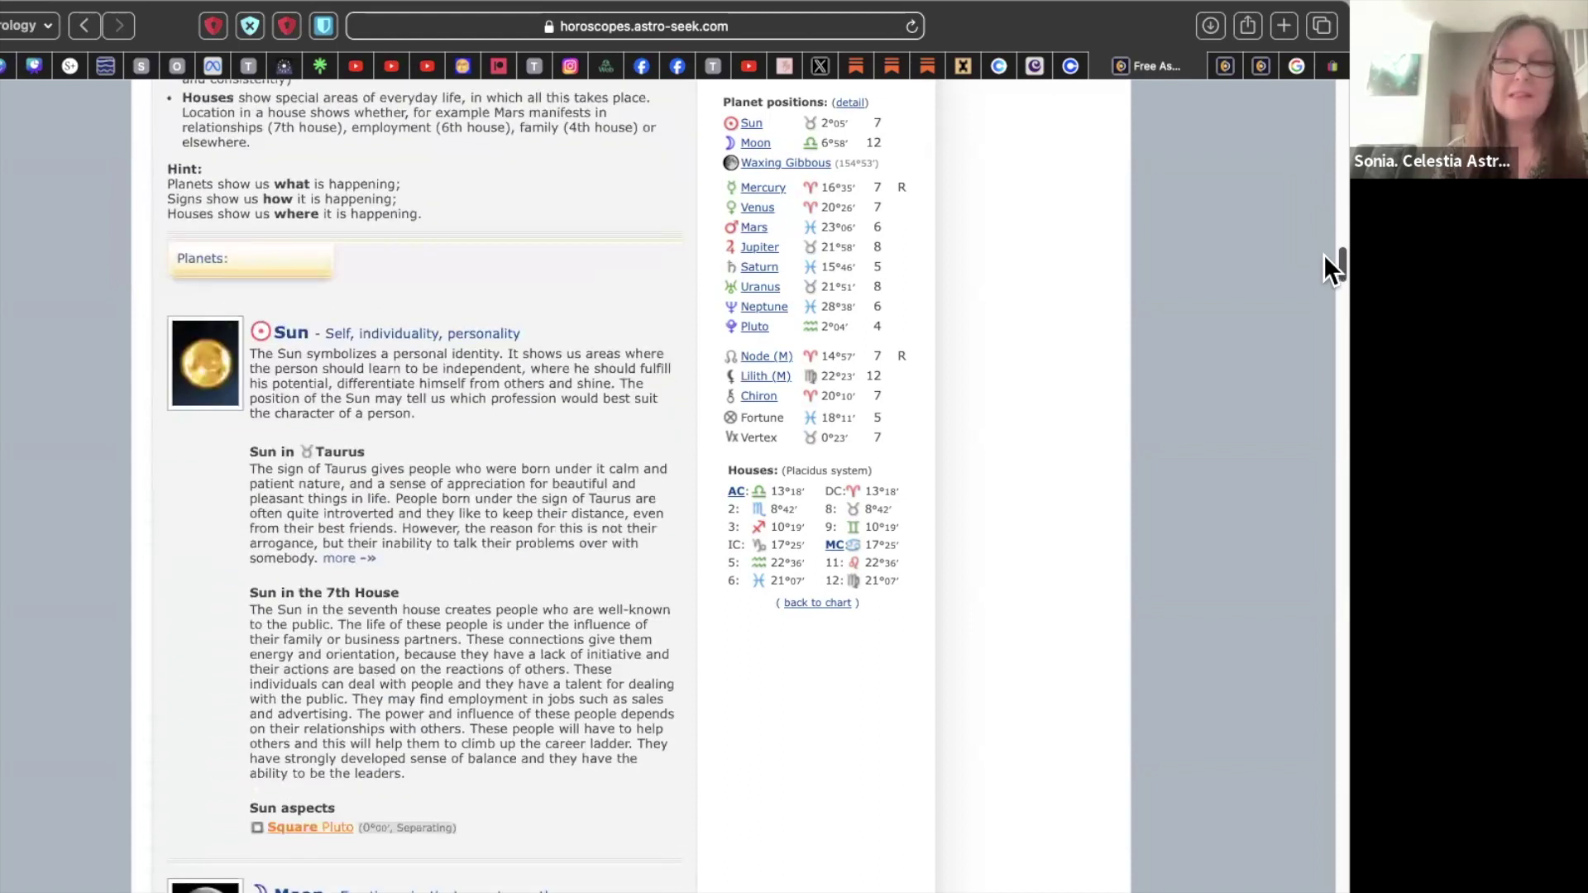
{"action": "scroll", "coordinate": [1324, 258], "scroll_direction": "down", "scroll_amount": 5}
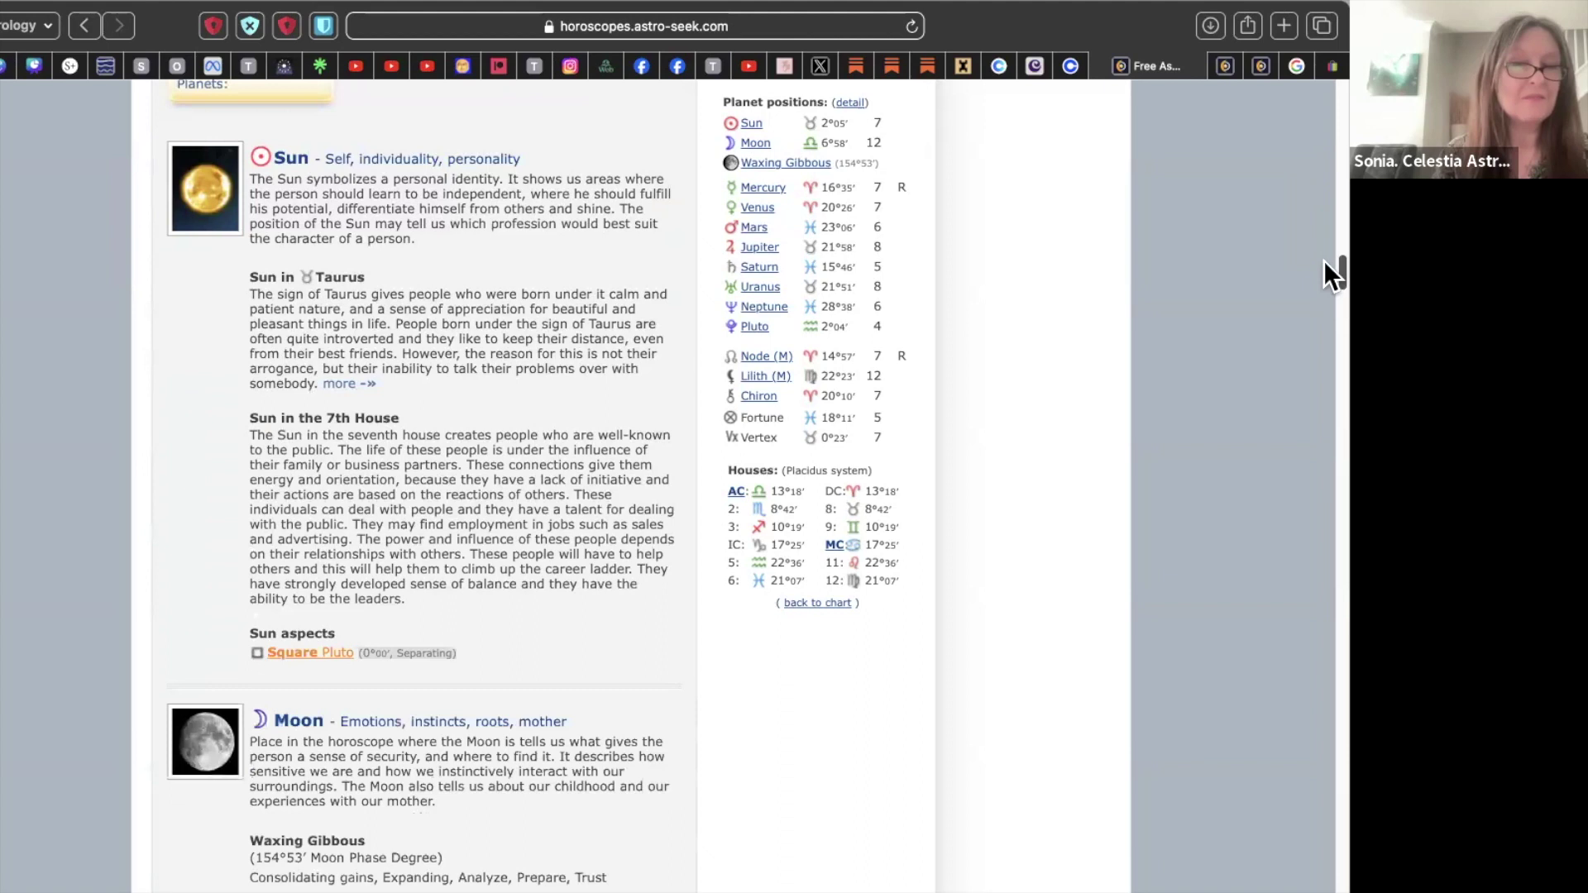
{"action": "scroll", "coordinate": [1324, 261], "scroll_direction": "down", "scroll_amount": 10}
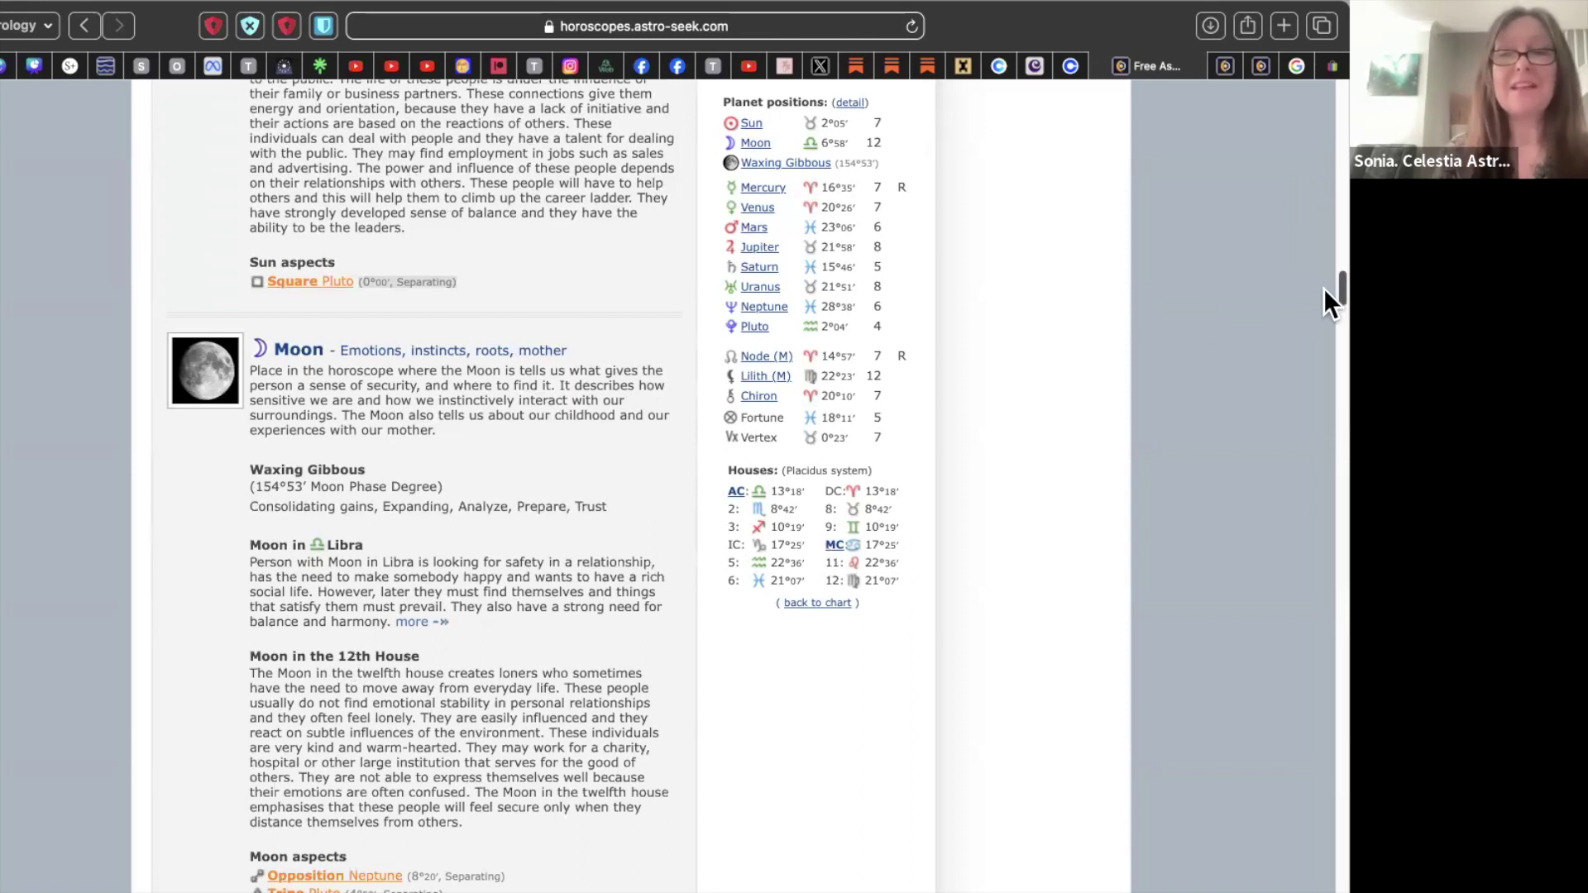
{"action": "left_click_drag", "start_coordinate": [1323, 288], "coordinate": [1323, 98]}
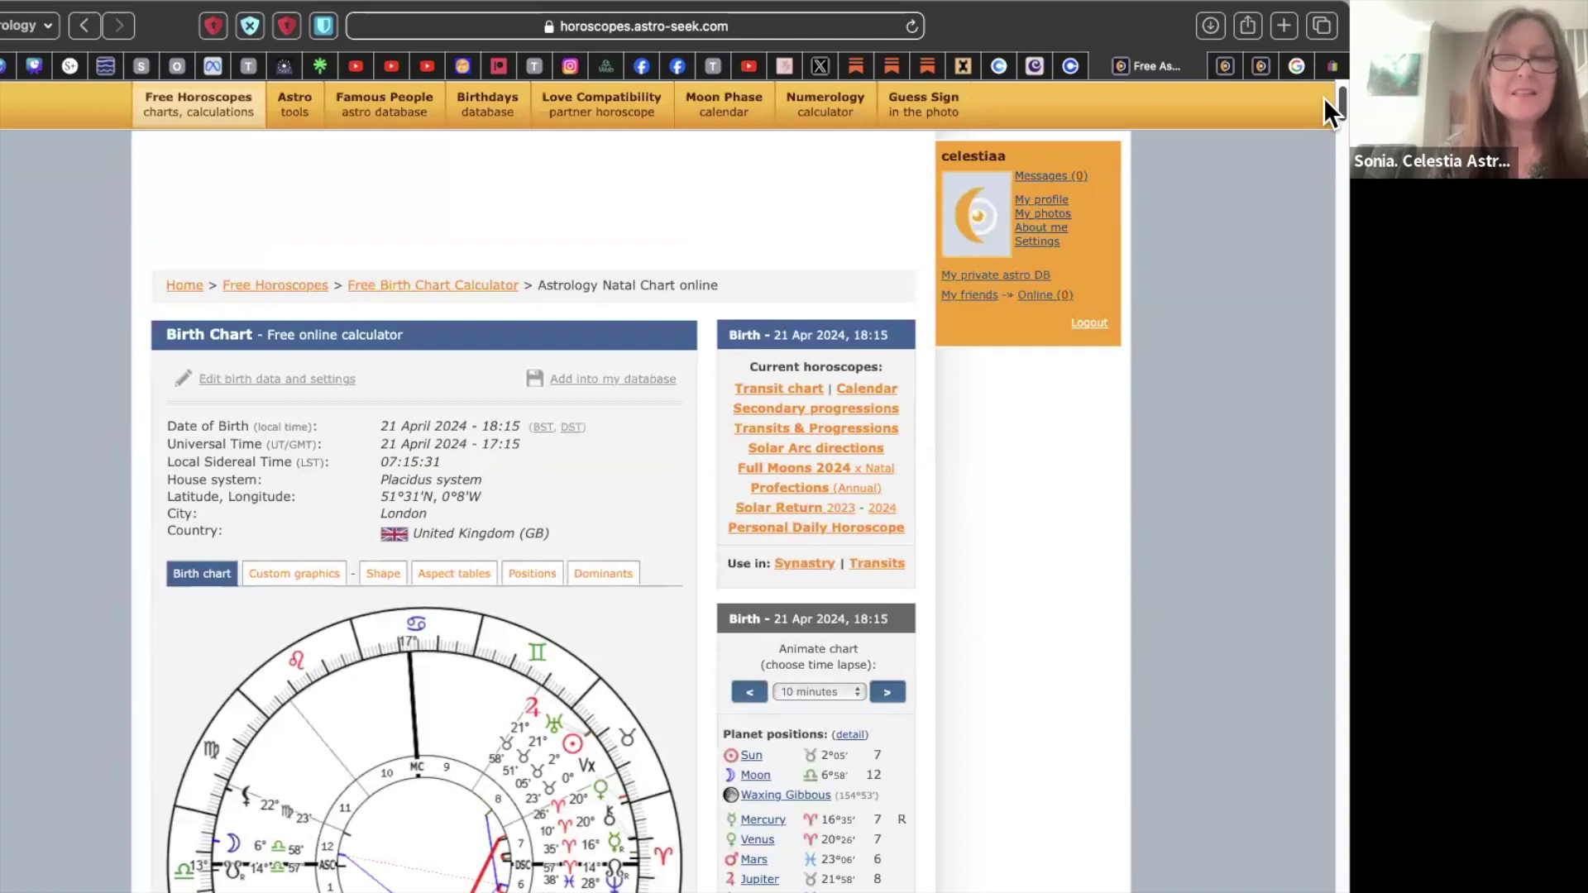
- Start adding the calculated birth chart to the private astro database and name the entry EXAMPLE CHART
{"action": "left_click", "coordinate": [615, 379]}
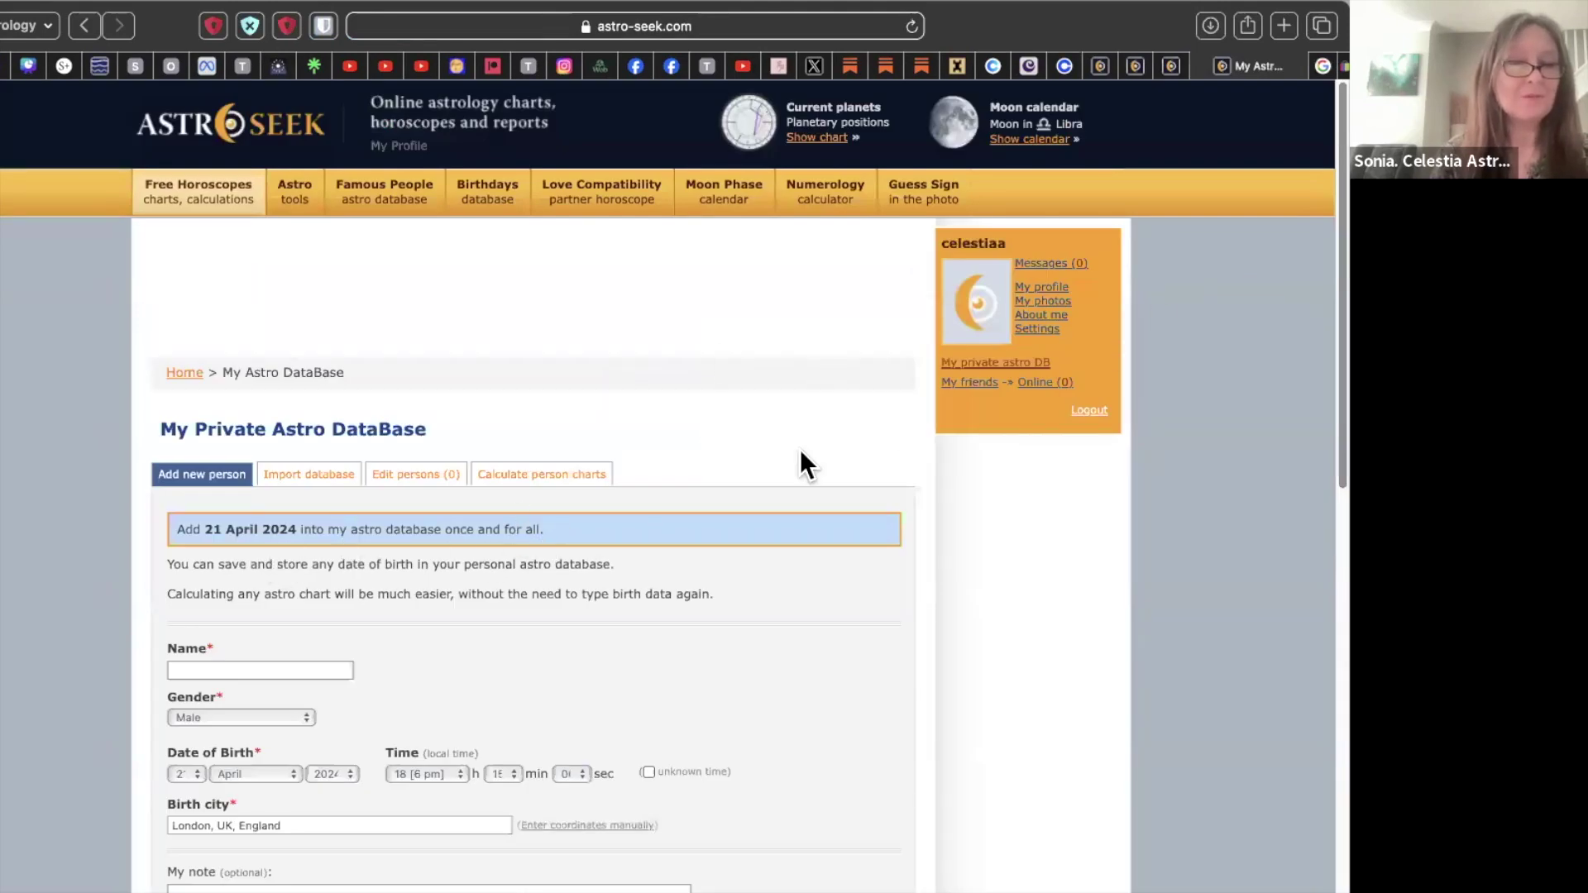
{"action": "left_click_drag", "start_coordinate": [1323, 251], "coordinate": [1324, 367]}
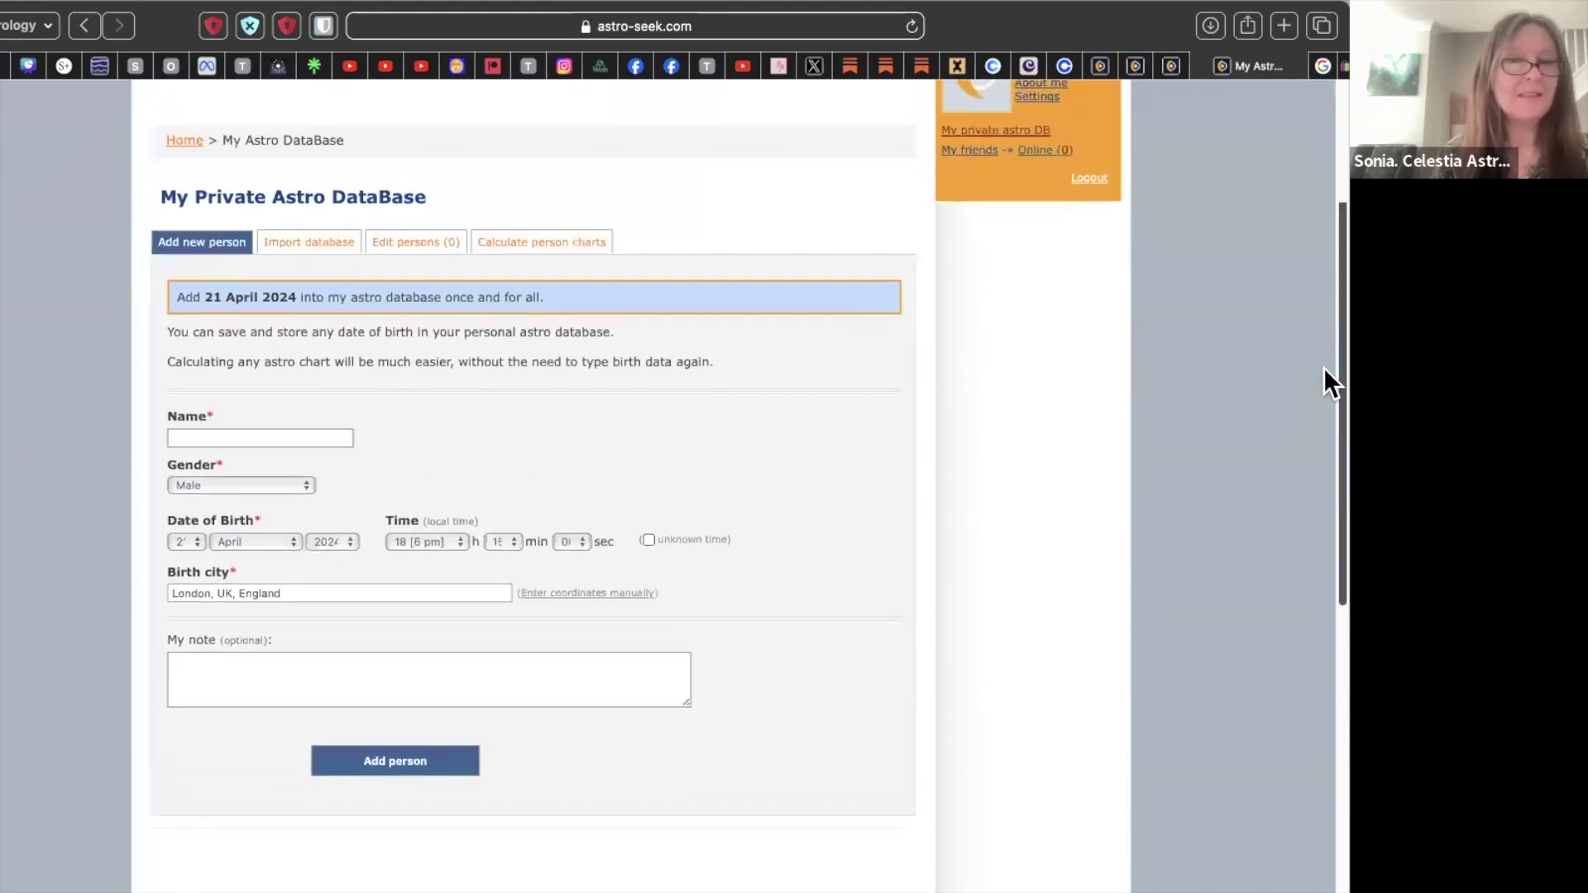
{"action": "left_click", "coordinate": [281, 432]}
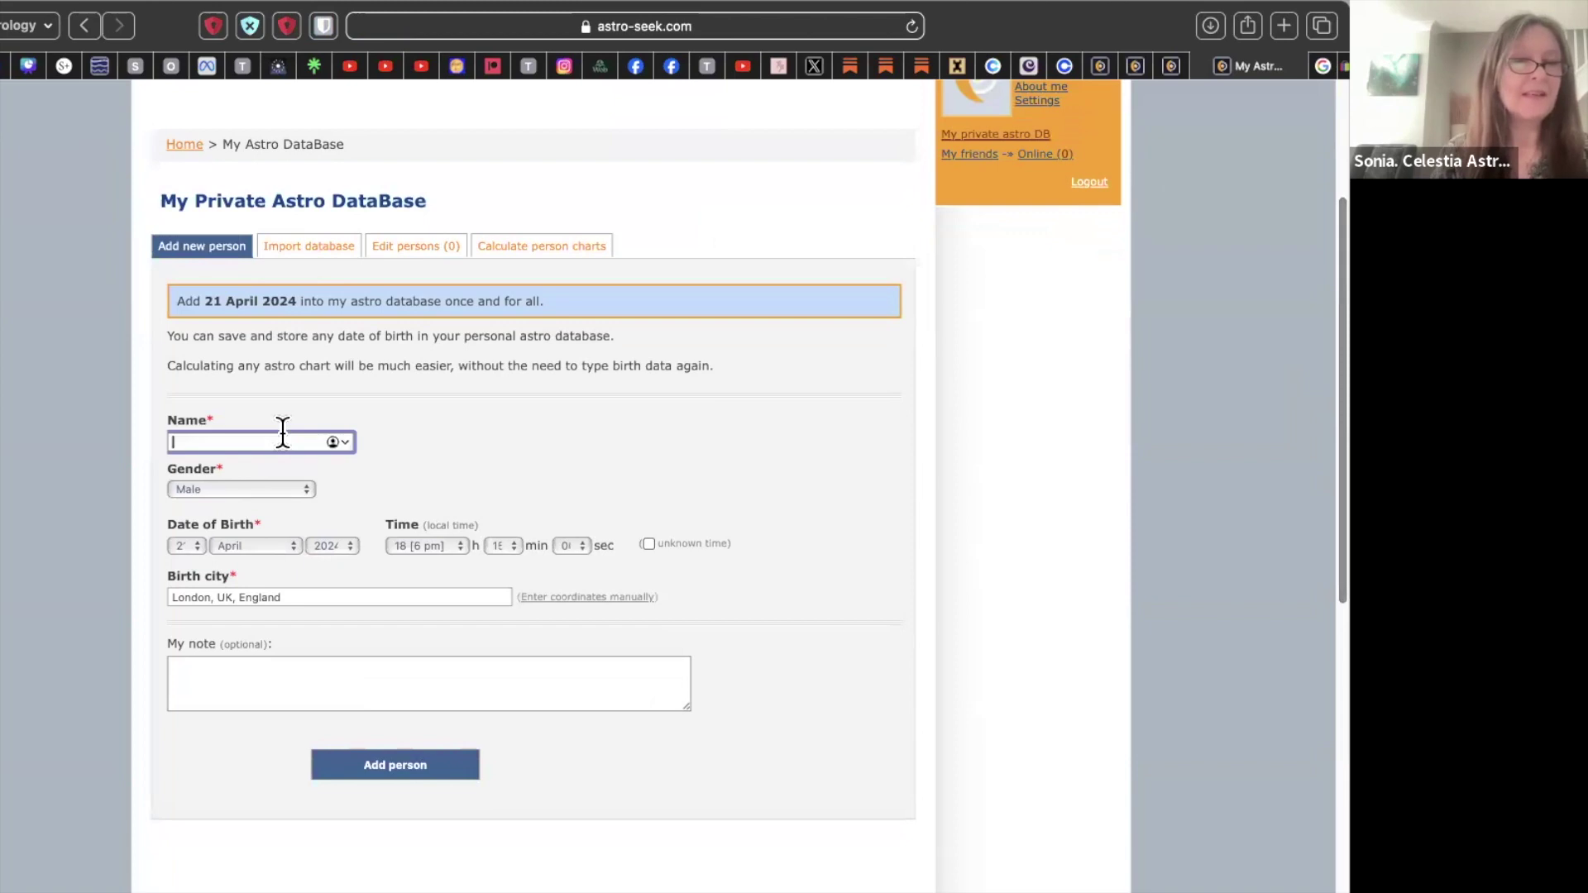
{"action": "type", "text": "EXA"}
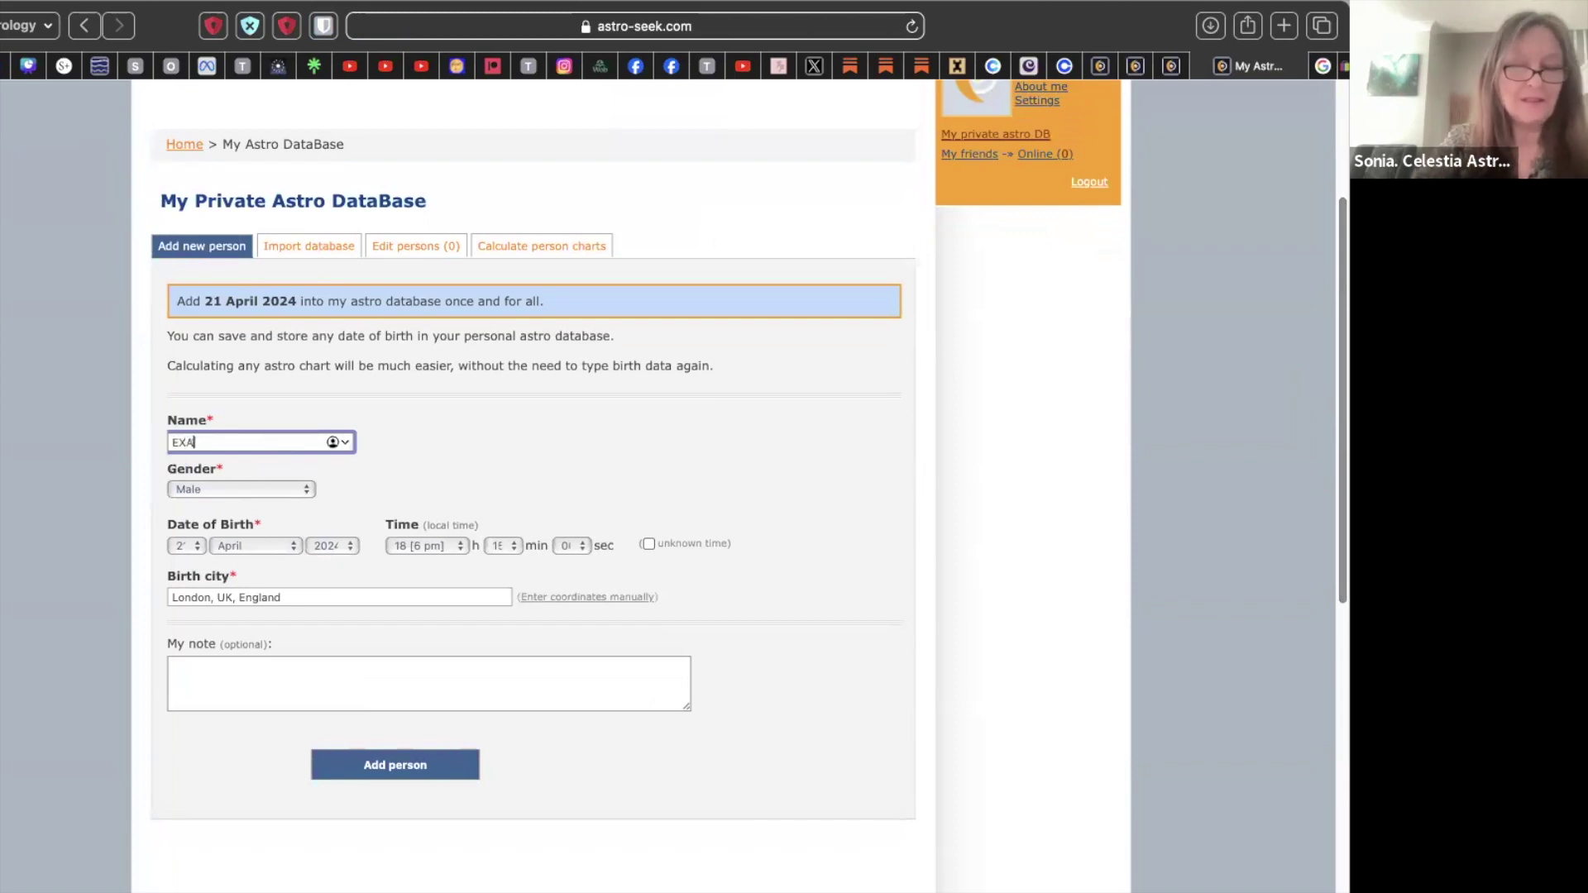
{"action": "type", "text": "MPLE CHART"}
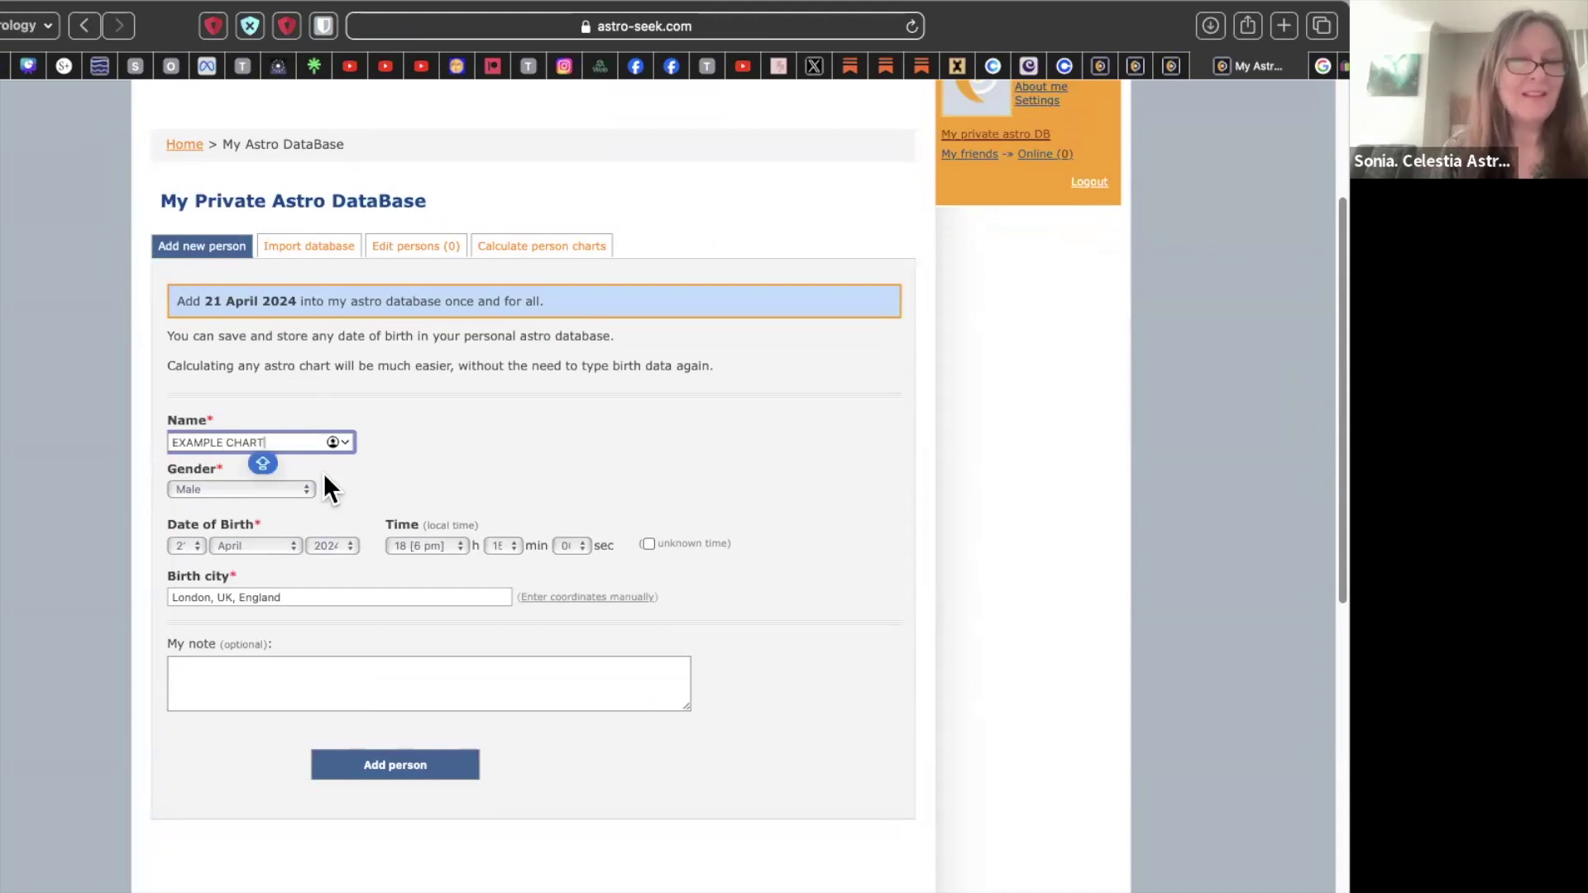
- Review the gender options, choose Male, and add the person to the private database
{"action": "left_click", "coordinate": [304, 489]}
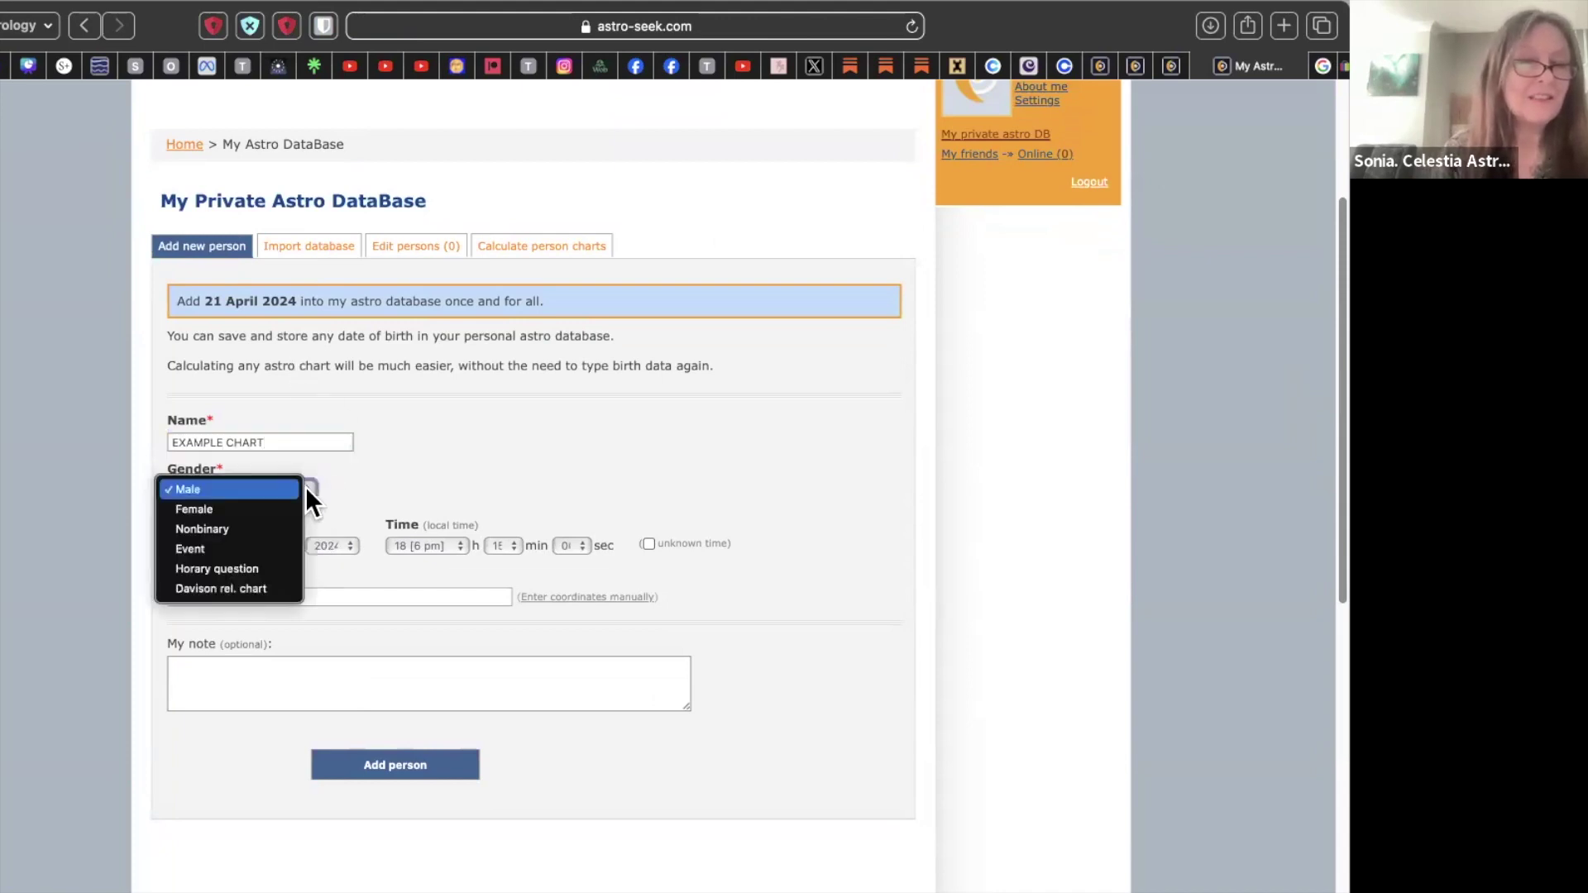
{"action": "left_click", "coordinate": [260, 490]}
{"action": "left_click", "coordinate": [310, 488]}
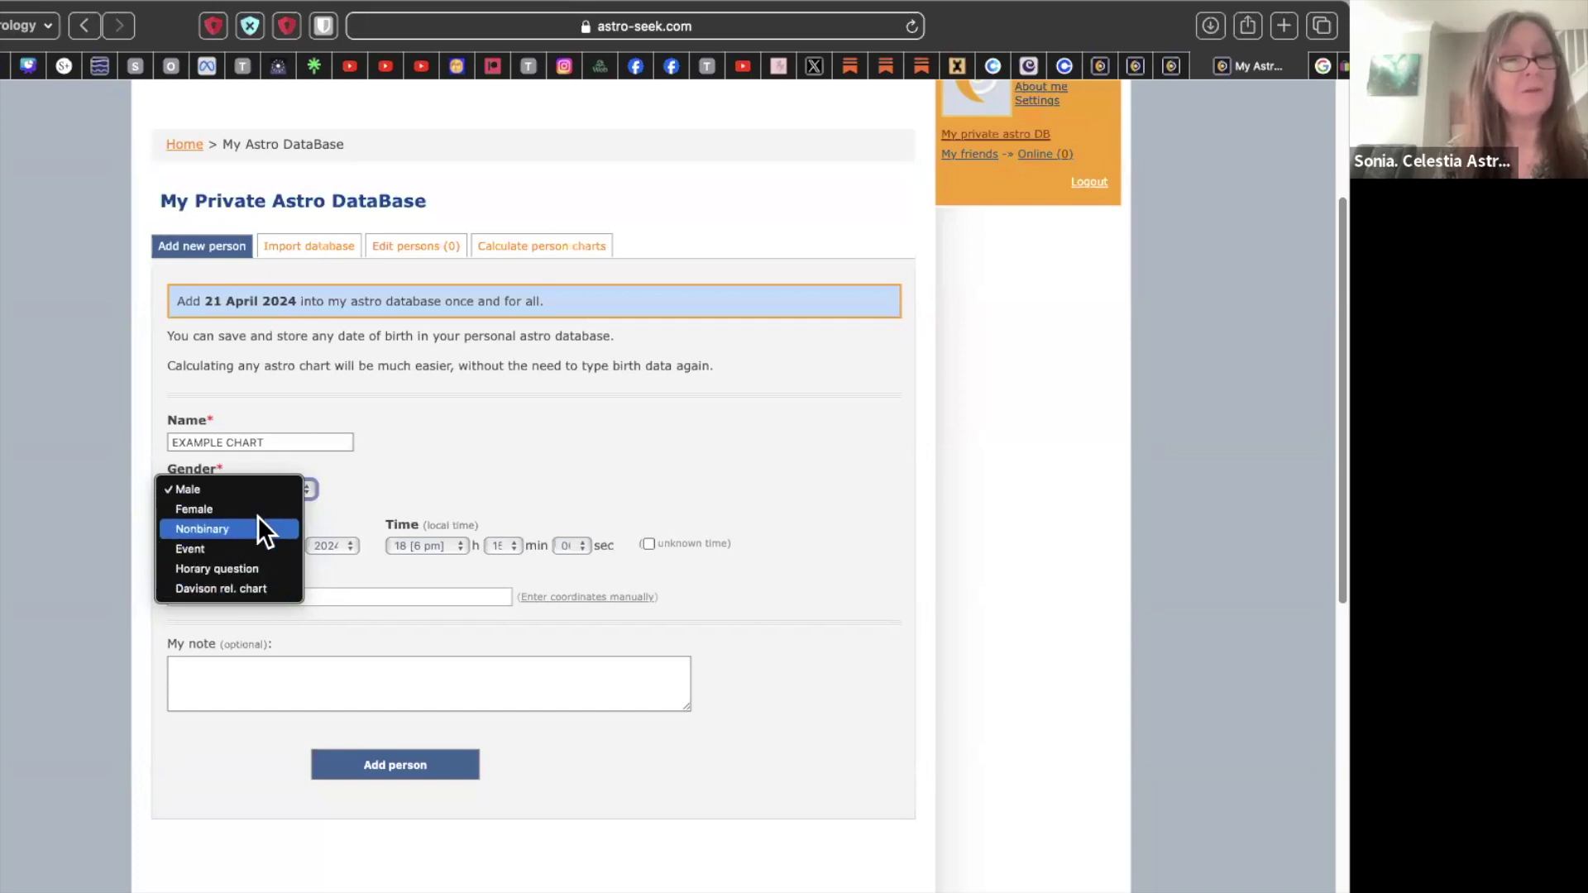
{"action": "left_click", "coordinate": [265, 487]}
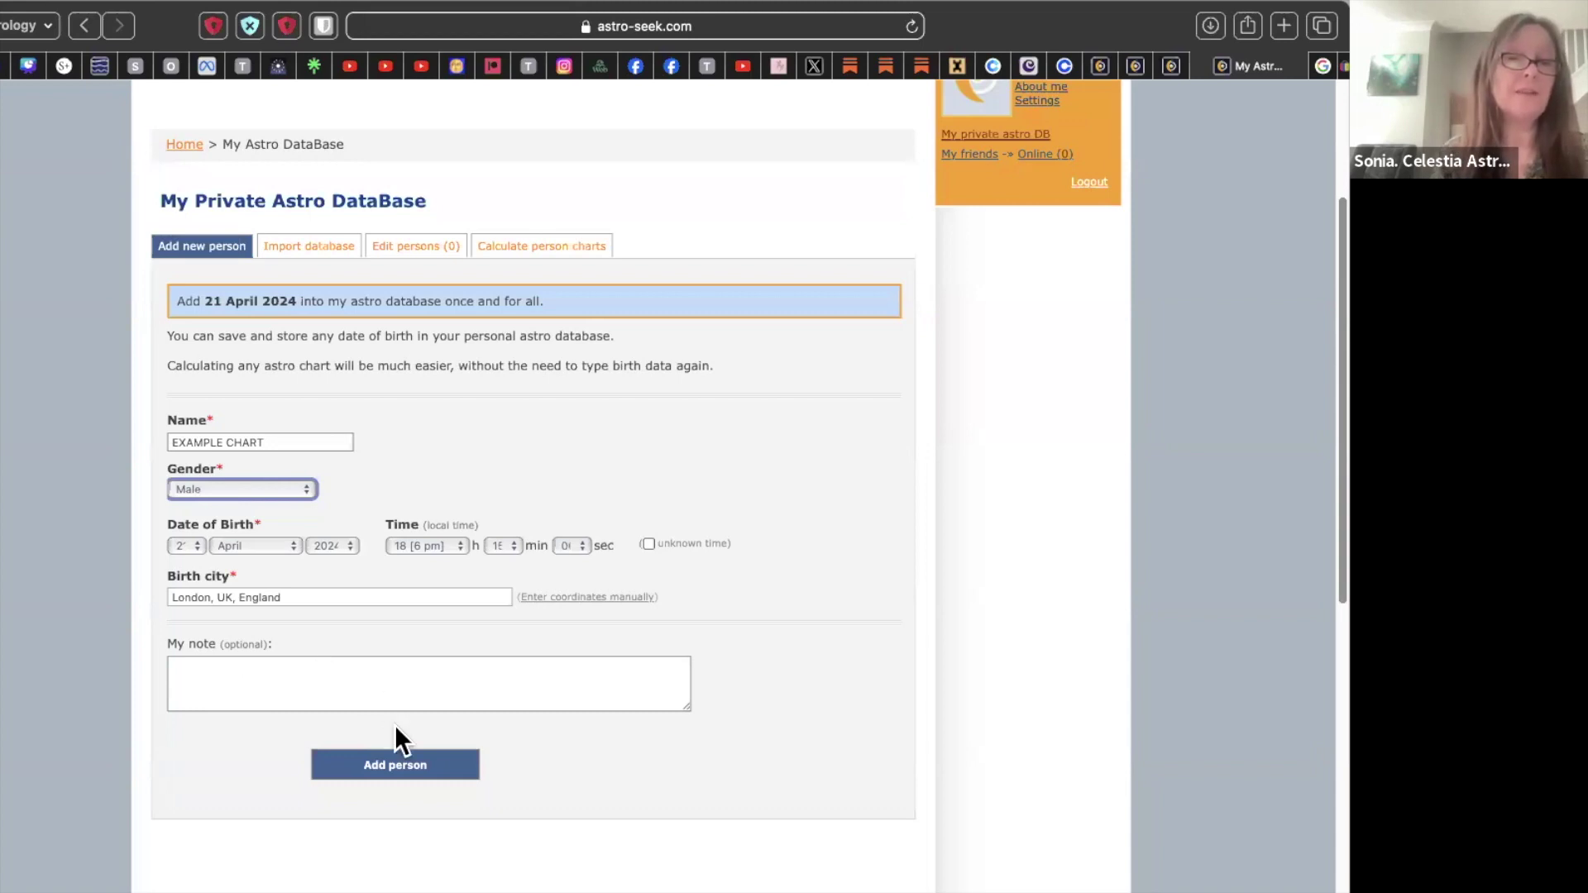
{"action": "left_click", "coordinate": [406, 772]}
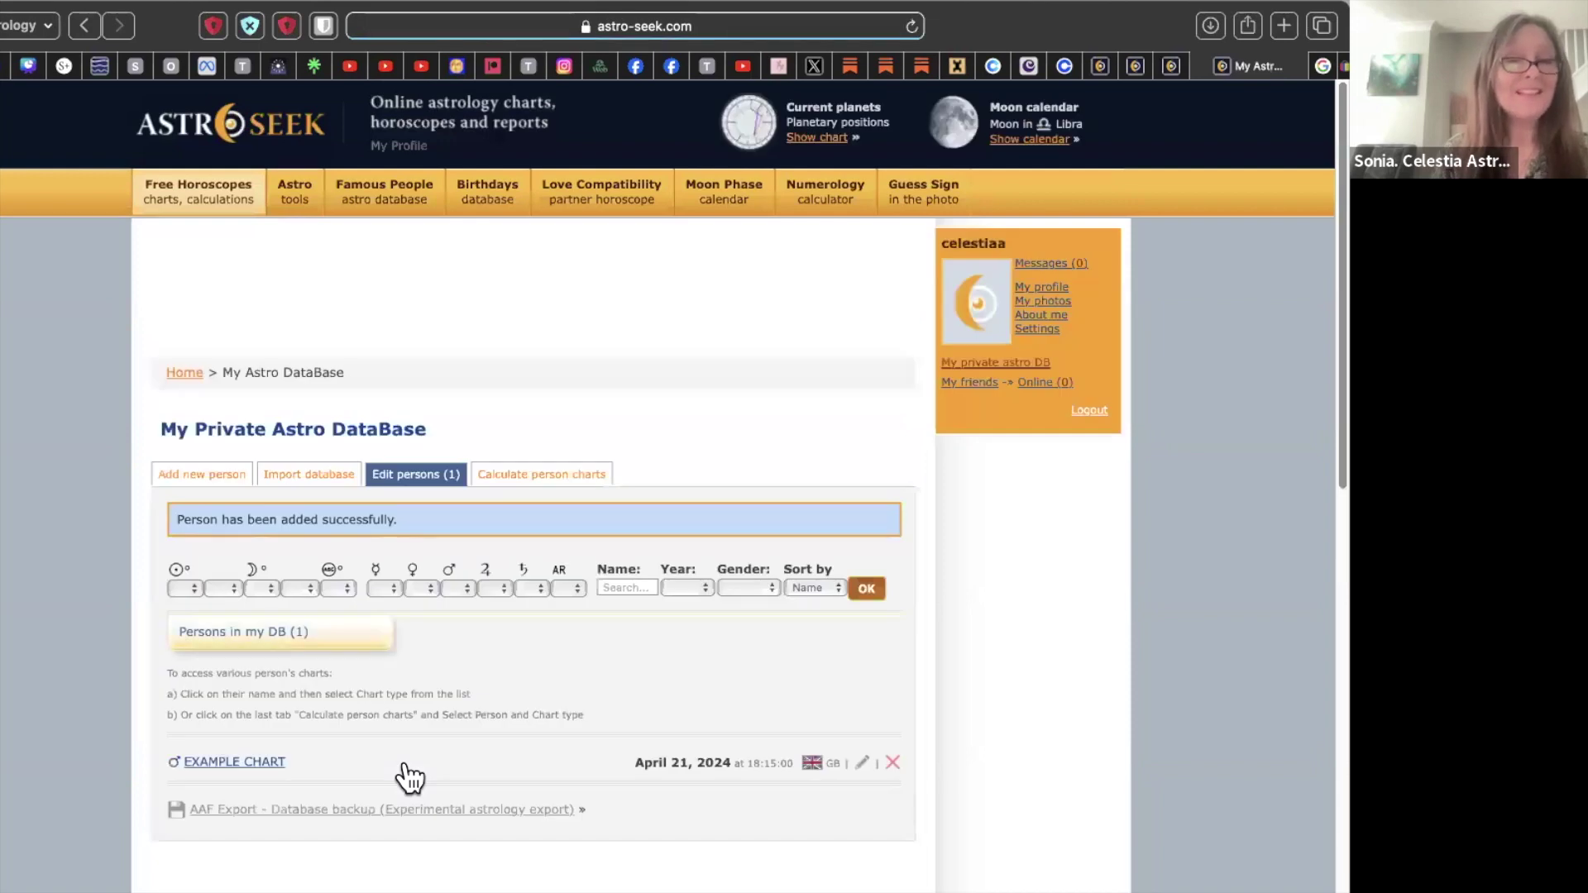
{"action": "scroll", "coordinate": [1323, 455], "scroll_direction": "down", "scroll_amount": 3}
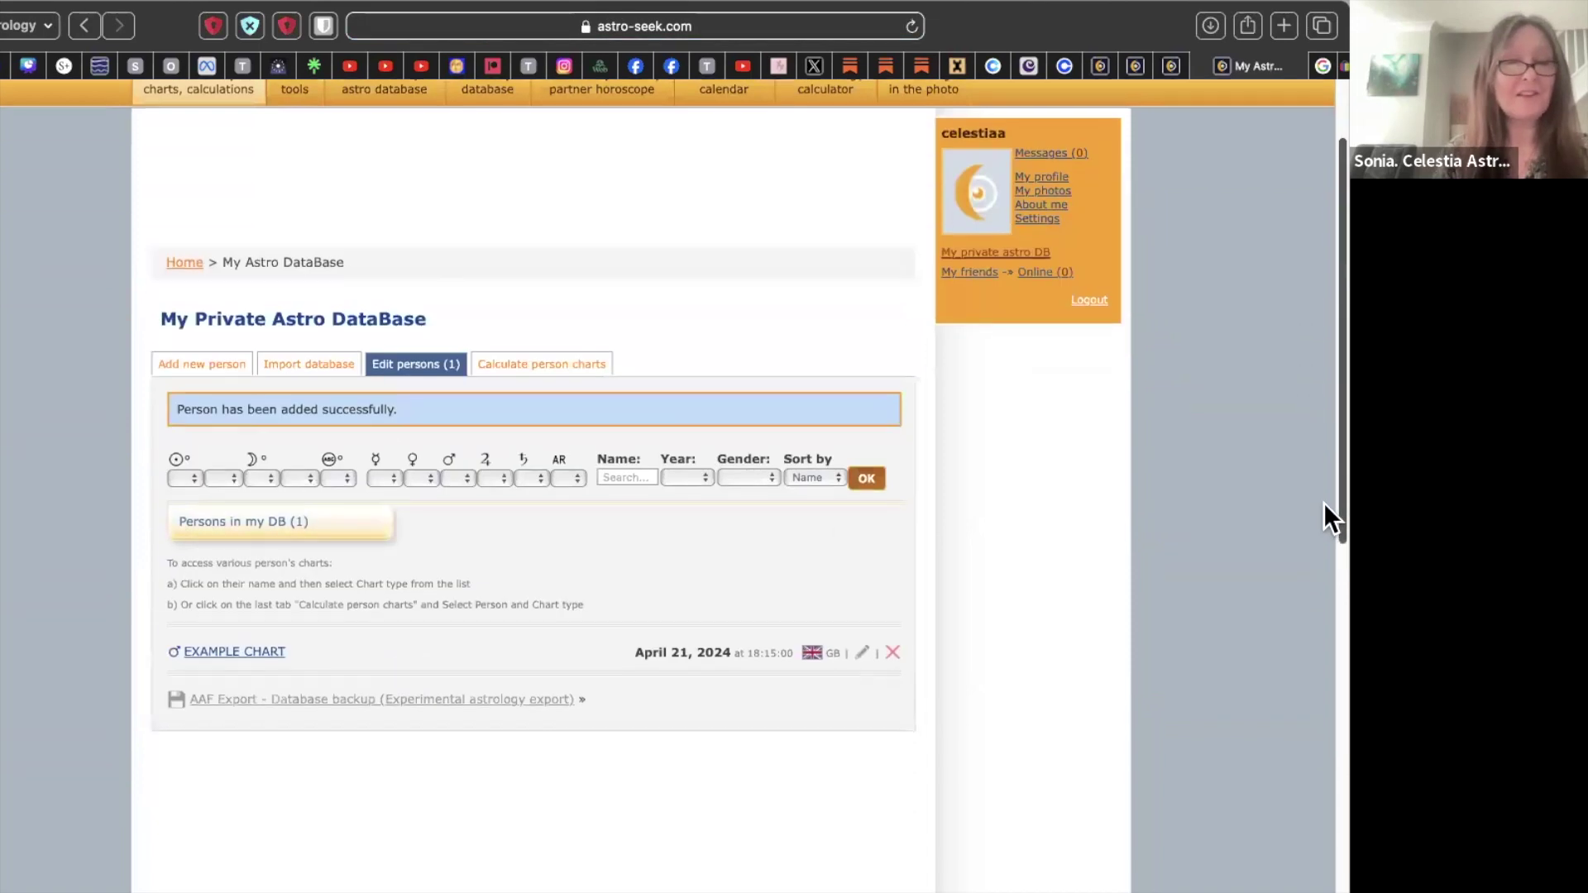
{"action": "scroll", "coordinate": [1323, 503], "scroll_direction": "down", "scroll_amount": 2}
{"action": "scroll", "coordinate": [1324, 545], "scroll_direction": "up", "scroll_amount": 5}
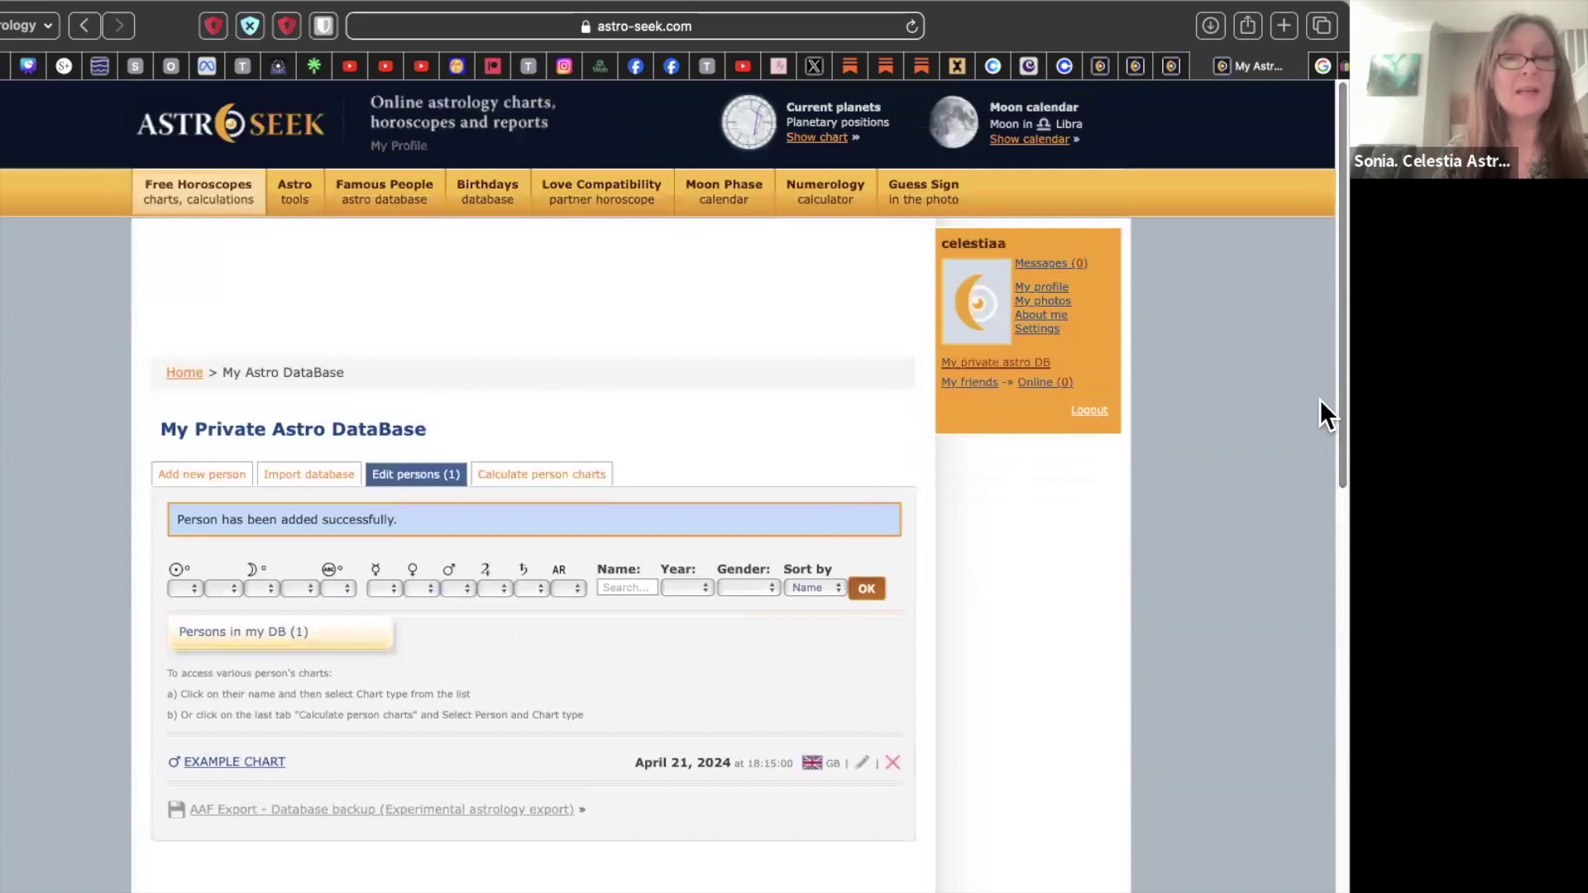